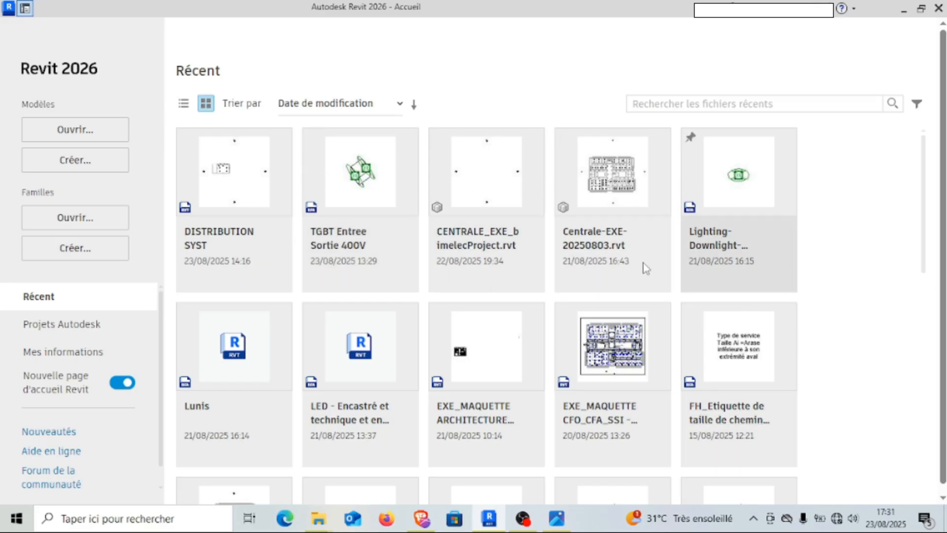
{"action": "scroll", "coordinate": [643, 264], "scroll_direction": "down", "scroll_amount": 6}
{"action": "scroll", "coordinate": [643, 264], "scroll_direction": "up", "scroll_amount": 6}
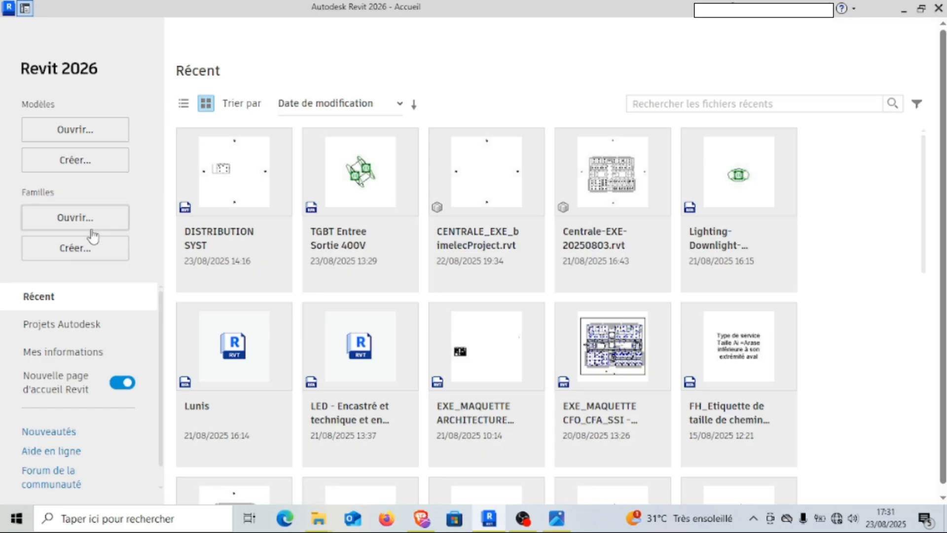
{"action": "scroll", "coordinate": [377, 218], "scroll_direction": "down", "scroll_amount": 2}
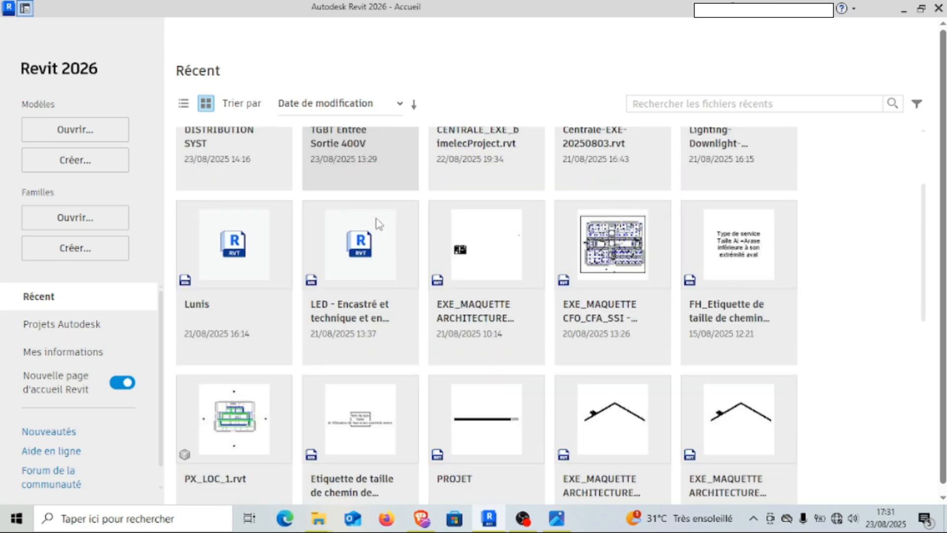
{"action": "scroll", "coordinate": [378, 218], "scroll_direction": "up", "scroll_amount": 2}
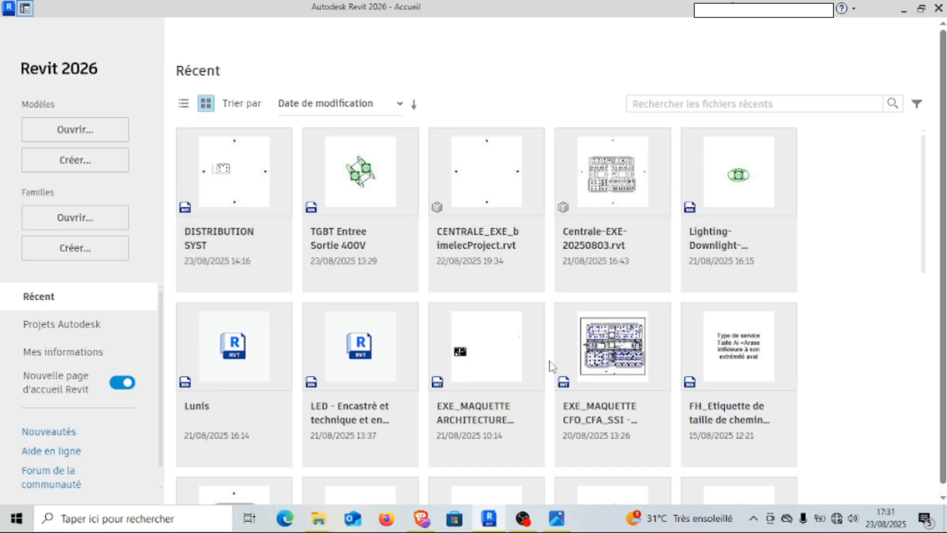
{"action": "left_click", "coordinate": [71, 133]}
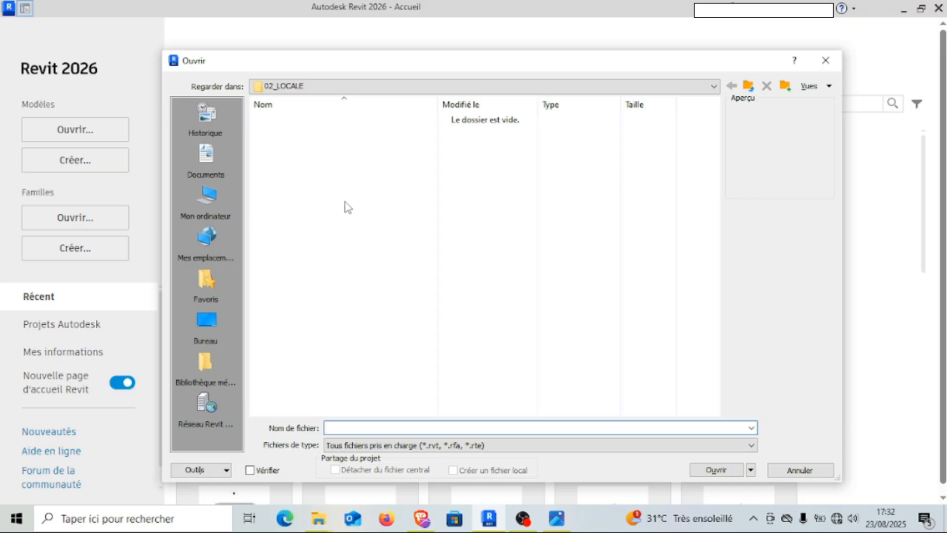
{"action": "left_click", "coordinate": [826, 60]}
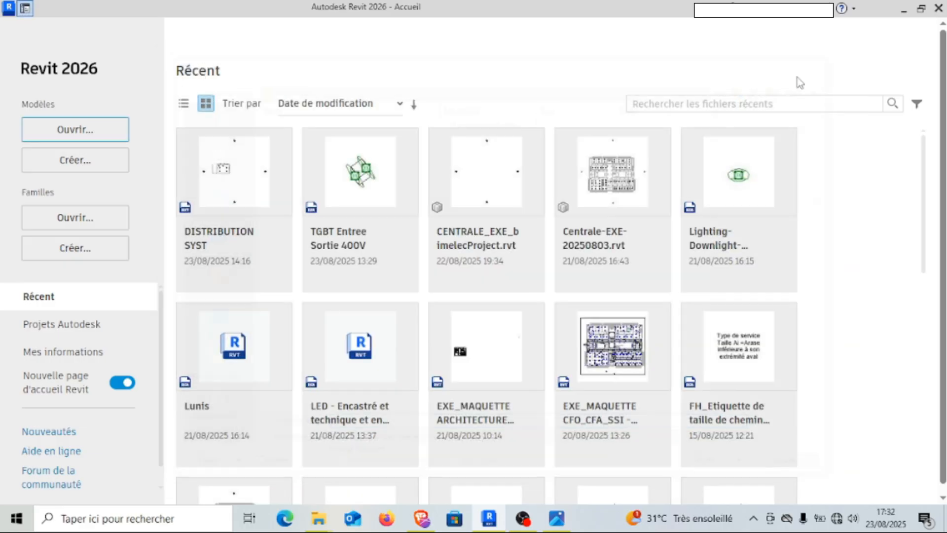
- Start a new project and look through the available built-in templates and the template files on disk
{"action": "left_click", "coordinate": [86, 167]}
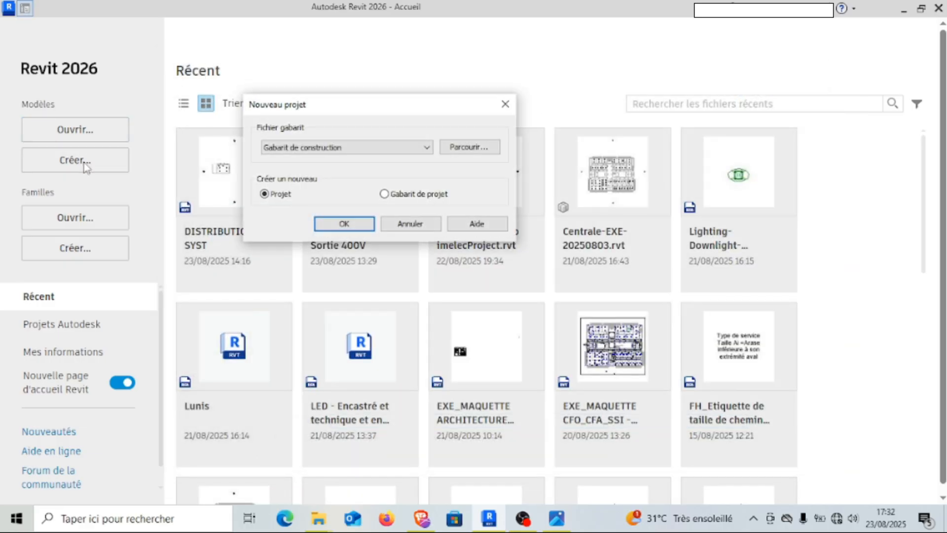
{"action": "left_click_drag", "start_coordinate": [334, 102], "coordinate": [436, 98]}
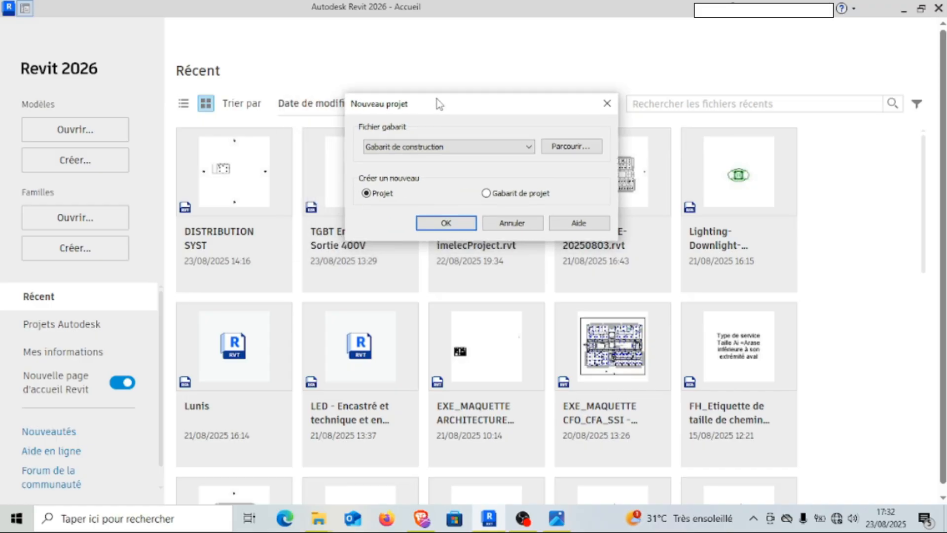
{"action": "left_click", "coordinate": [457, 148]}
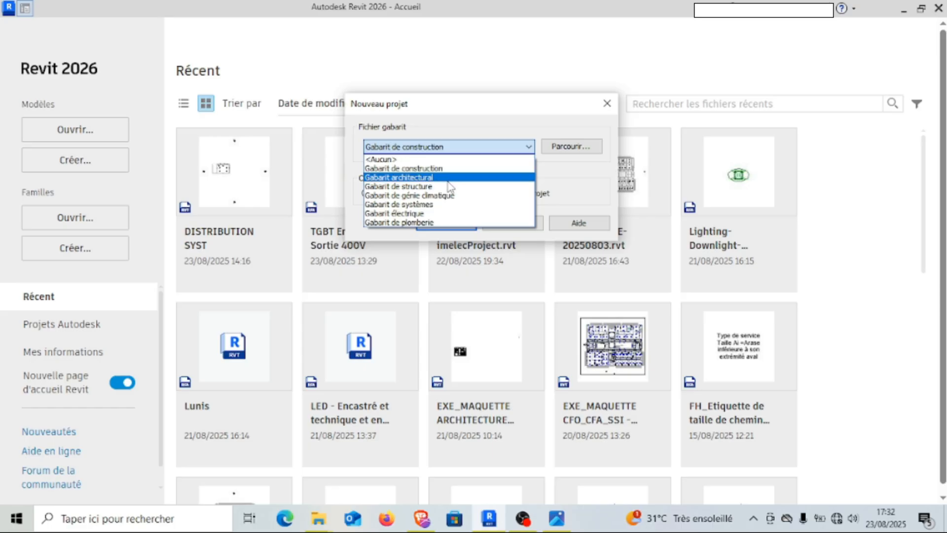
{"action": "left_click", "coordinate": [465, 149]}
{"action": "left_click", "coordinate": [568, 151]}
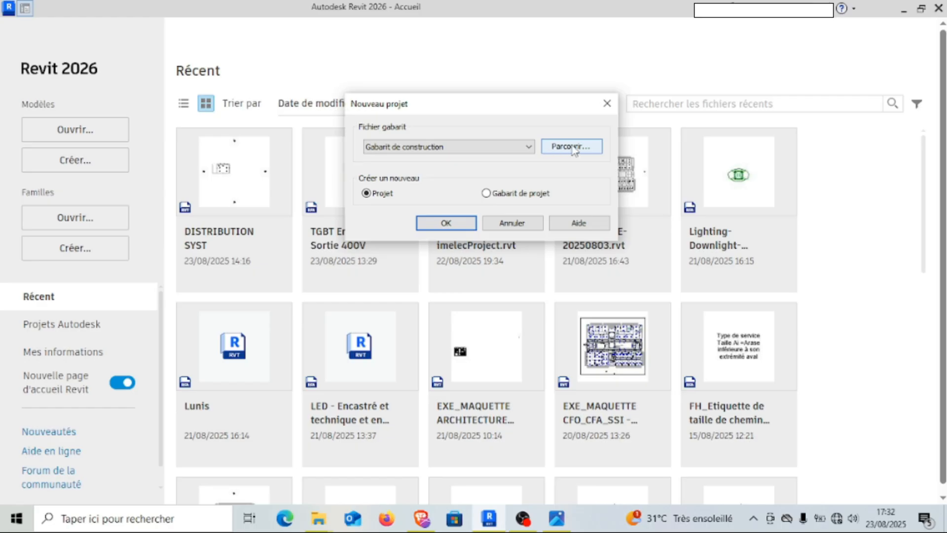
{"action": "left_click", "coordinate": [572, 149]}
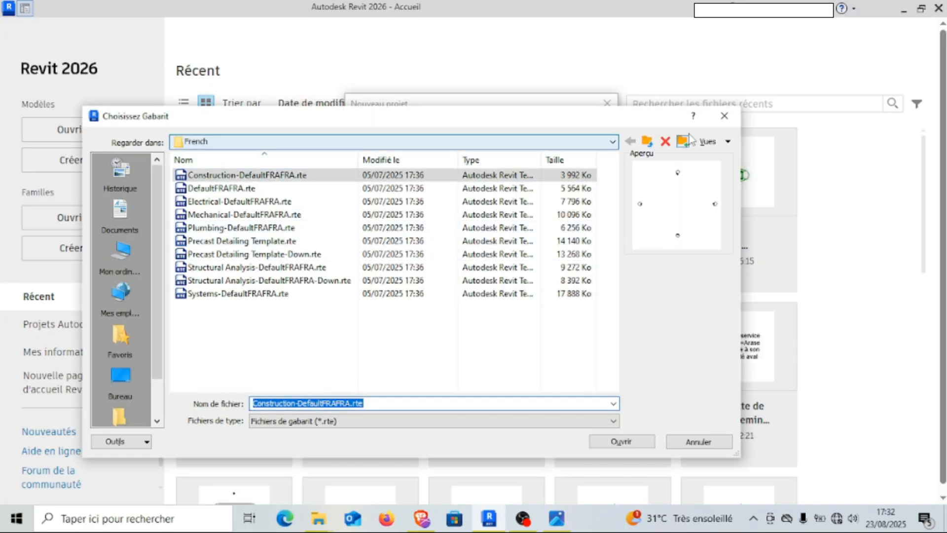
{"action": "left_click", "coordinate": [723, 117]}
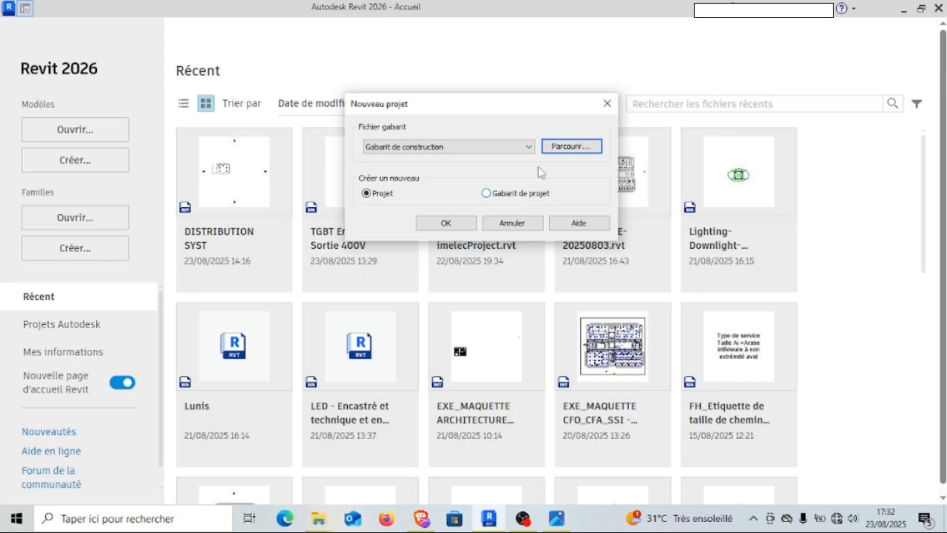
- Create a new project, not a project template, based on the electrical template "Gabarit électrique"
{"action": "left_click", "coordinate": [522, 148]}
{"action": "left_click", "coordinate": [523, 149]}
{"action": "left_click", "coordinate": [524, 149]}
{"action": "left_click", "coordinate": [479, 158]}
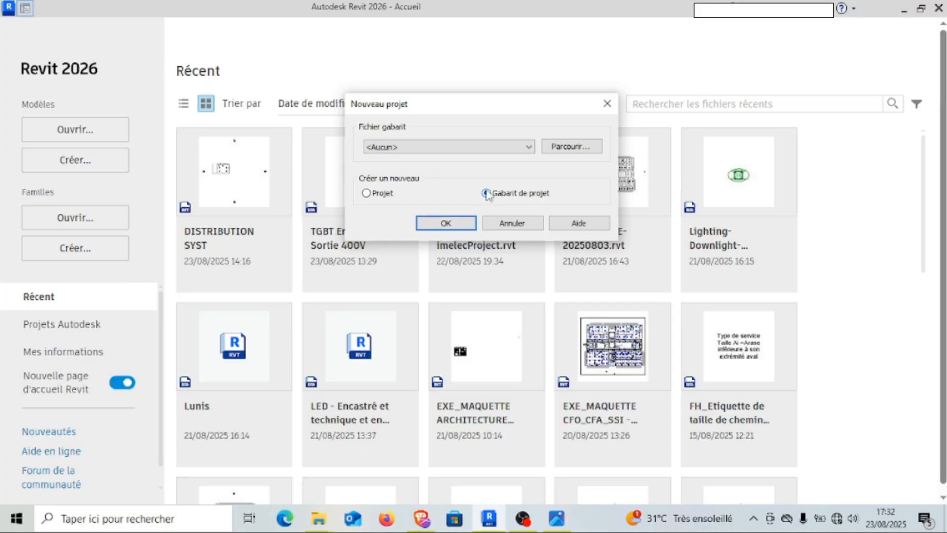
{"action": "left_click", "coordinate": [481, 148]}
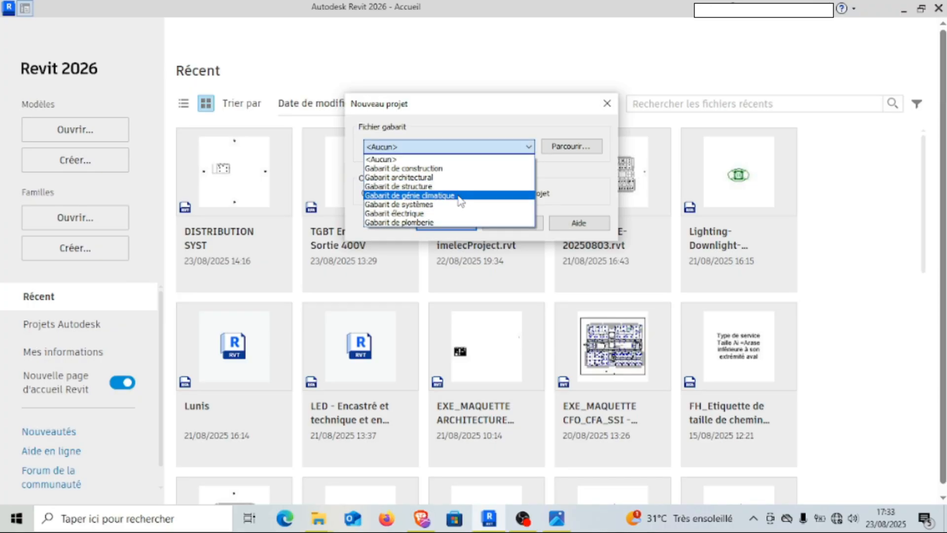
{"action": "left_click", "coordinate": [399, 215]}
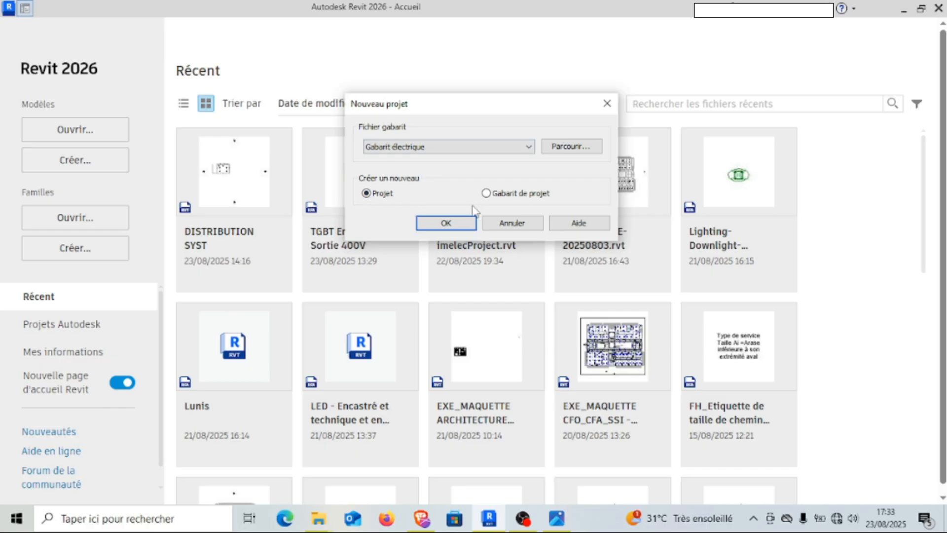
{"action": "left_click", "coordinate": [446, 223]}
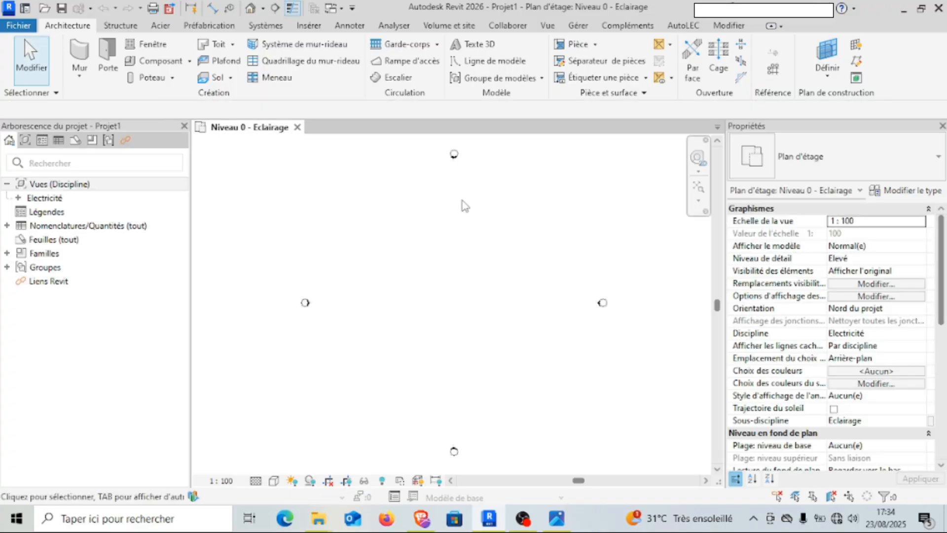
- Expand the Electricité views in the project browser: Eclairage with its floor and ceiling plans, and Puissance
{"action": "scroll", "coordinate": [487, 242], "scroll_direction": "up", "scroll_amount": 3}
{"action": "scroll", "coordinate": [487, 242], "scroll_direction": "down", "scroll_amount": 4}
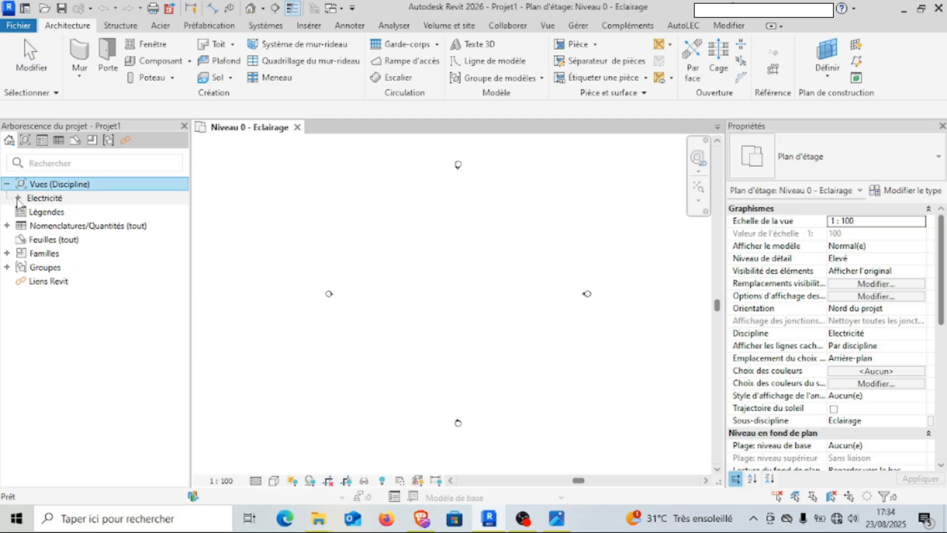
{"action": "left_click", "coordinate": [17, 199]}
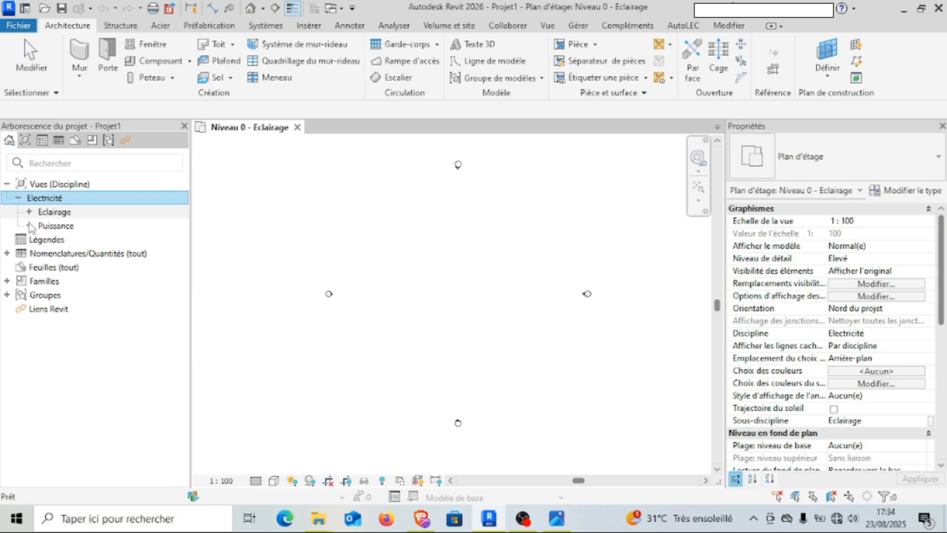
{"action": "left_click", "coordinate": [29, 213]}
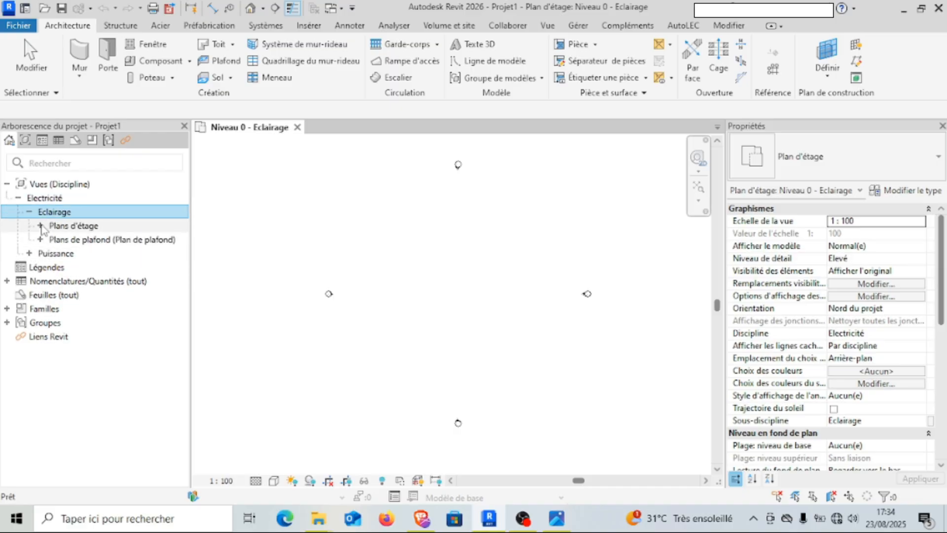
{"action": "left_click", "coordinate": [42, 226]}
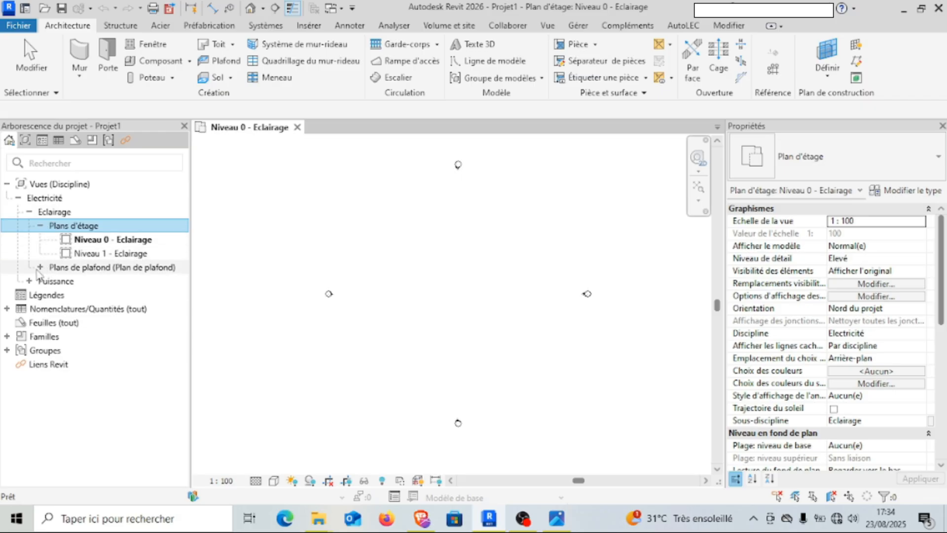
{"action": "left_click", "coordinate": [40, 267]}
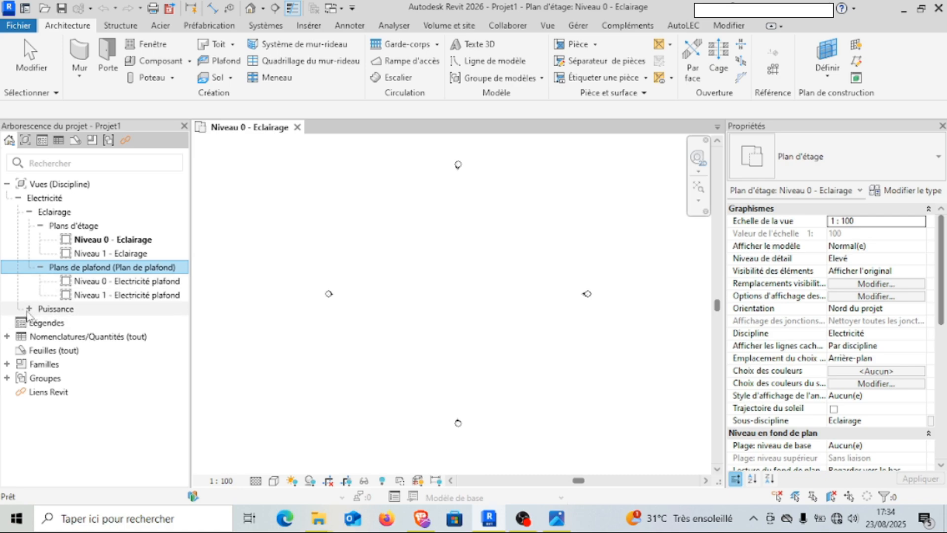
{"action": "left_click", "coordinate": [29, 309]}
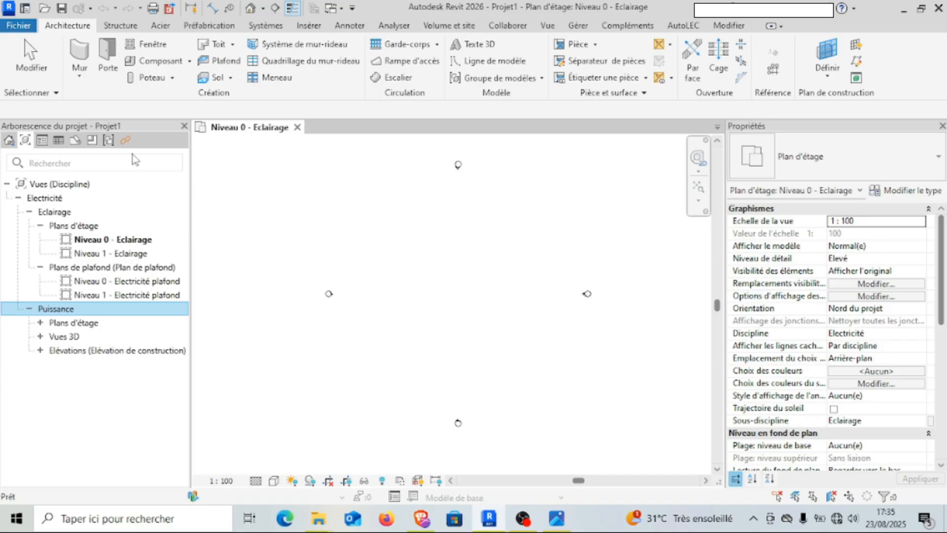
- Filter the project browser to the legends and to the schedules, and return to the full project tree
{"action": "left_click", "coordinate": [43, 141]}
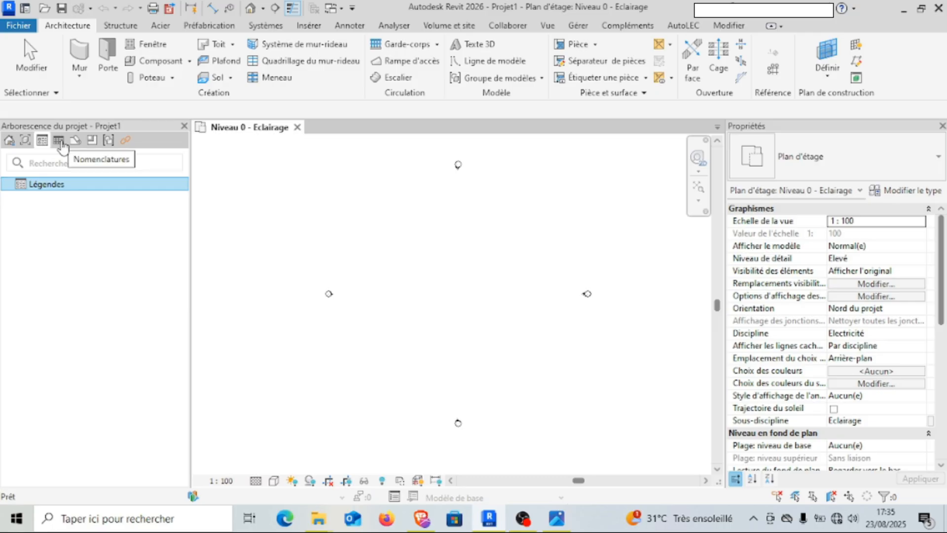
{"action": "left_click", "coordinate": [60, 142]}
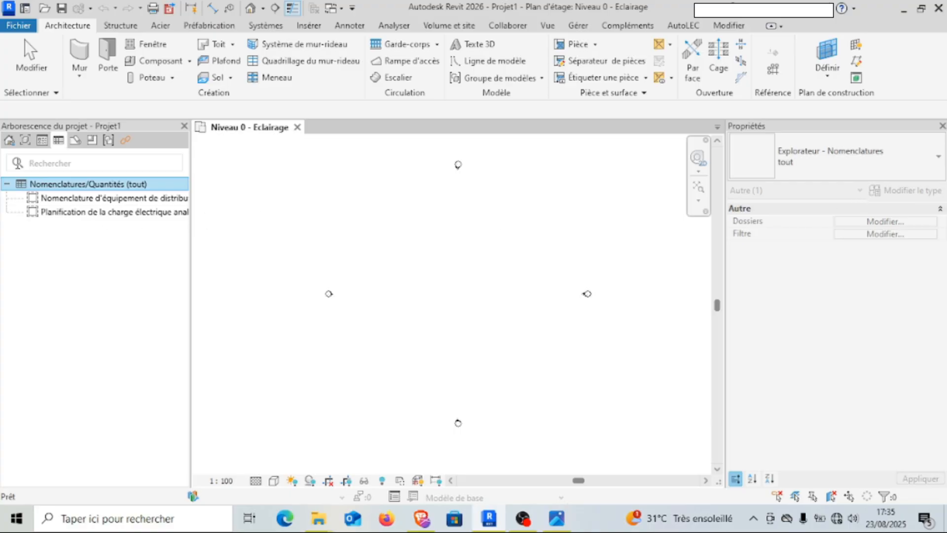
{"action": "left_click", "coordinate": [9, 141]}
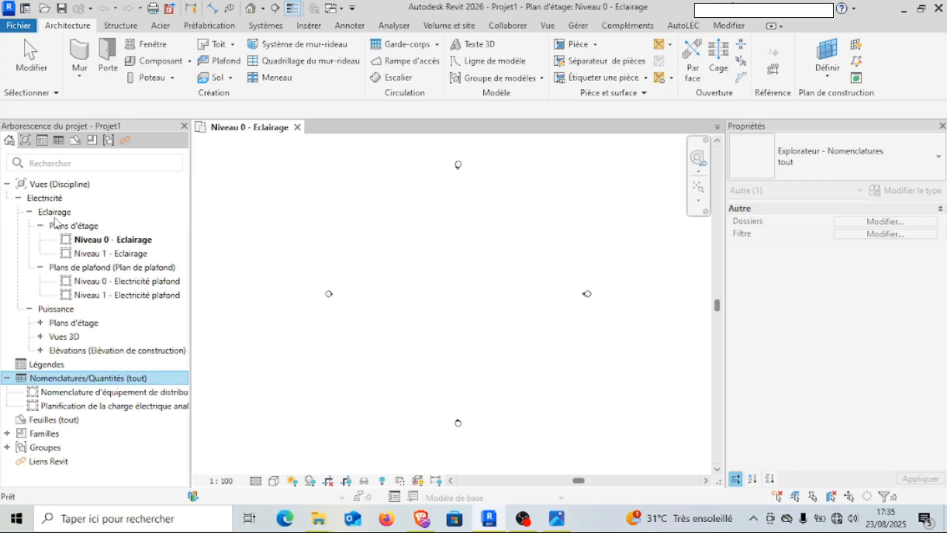
- Select the Niveau 1 - Eclairage floor plan in the project browser and review its view properties
{"action": "left_click", "coordinate": [98, 253]}
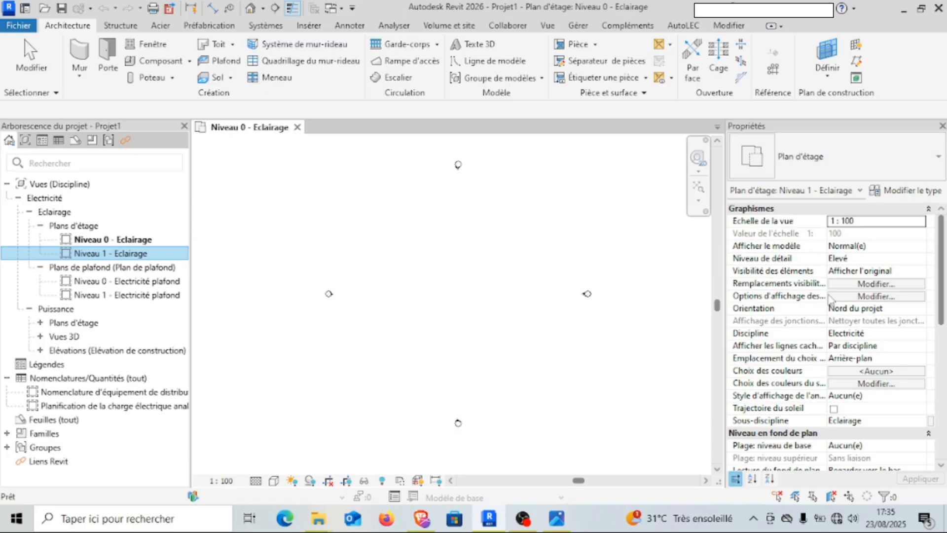
{"action": "scroll", "coordinate": [807, 299], "scroll_direction": "down", "scroll_amount": 6}
{"action": "scroll", "coordinate": [805, 297], "scroll_direction": "down", "scroll_amount": 4}
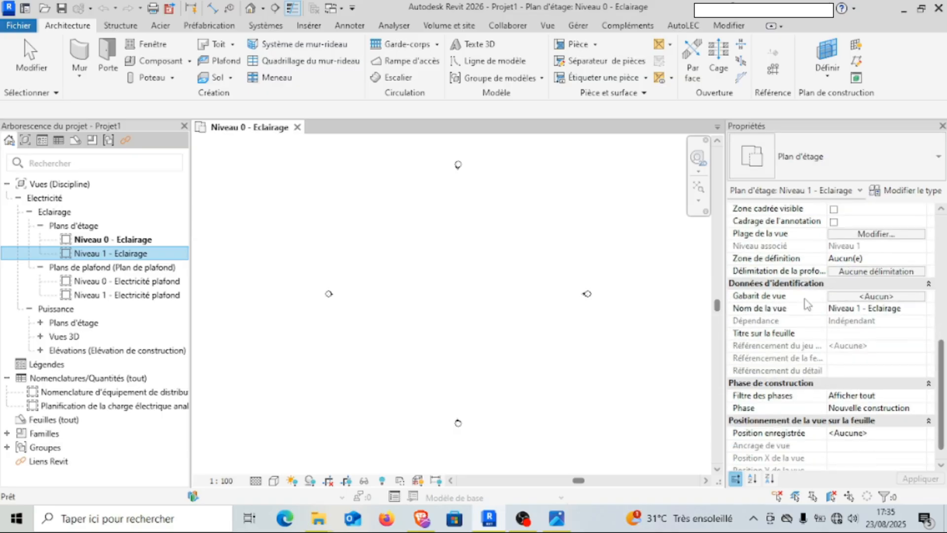
{"action": "scroll", "coordinate": [804, 297], "scroll_direction": "up", "scroll_amount": 8}
{"action": "scroll", "coordinate": [804, 298], "scroll_direction": "up", "scroll_amount": 3}
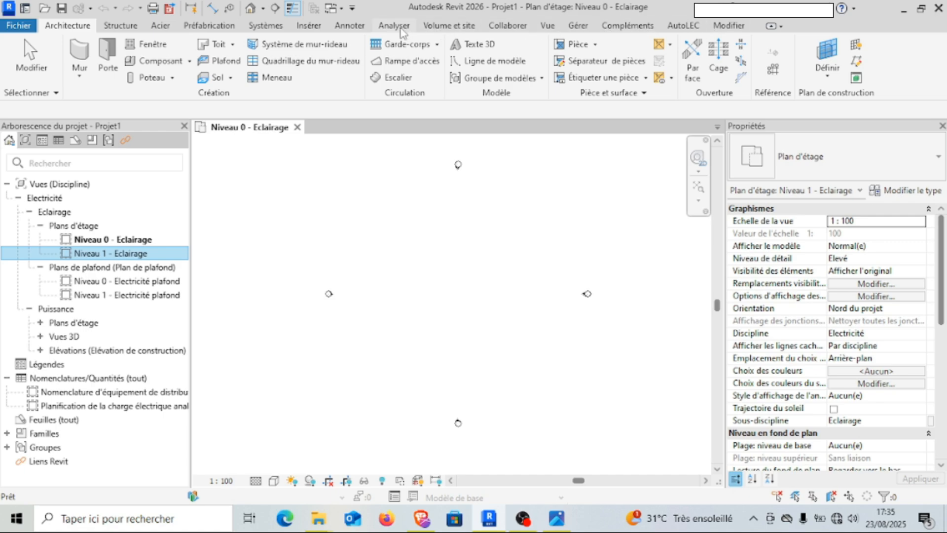
{"action": "left_click", "coordinate": [263, 27]}
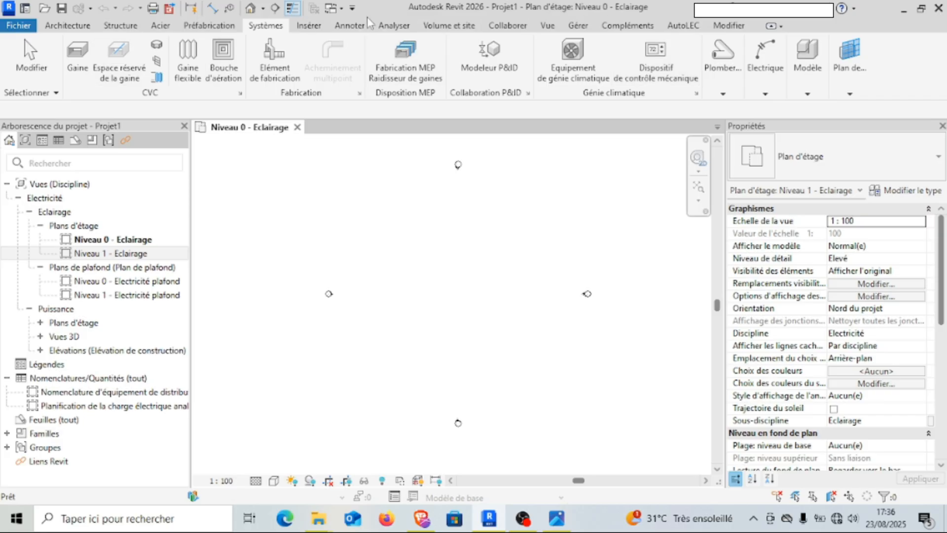
{"action": "left_click", "coordinate": [849, 59]}
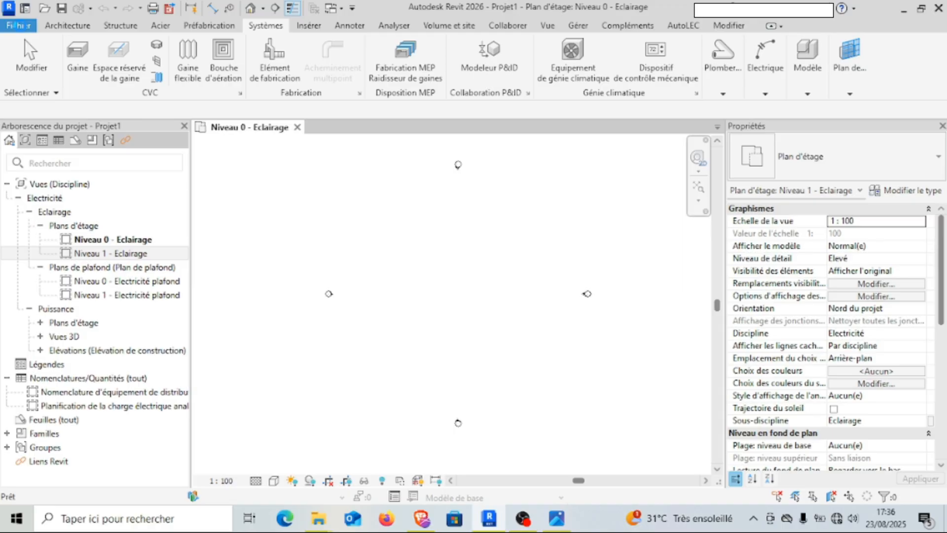
- In the general program options, set both the save reminder interval and the central-file synchronisation reminder interval to 30 minutes
{"action": "left_click", "coordinate": [19, 25]}
{"action": "scroll", "coordinate": [144, 314], "scroll_direction": "down", "scroll_amount": 1}
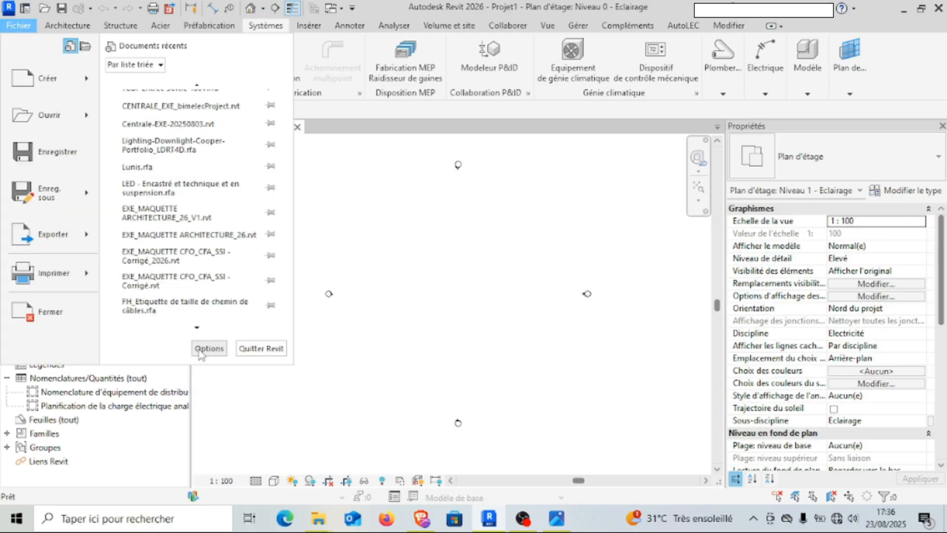
{"action": "left_click", "coordinate": [208, 348]}
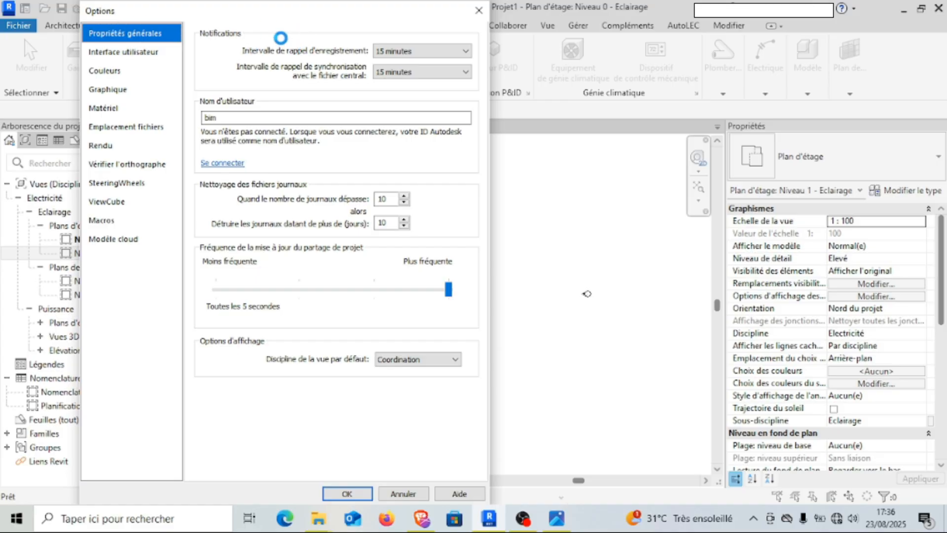
{"action": "left_click", "coordinate": [421, 52]}
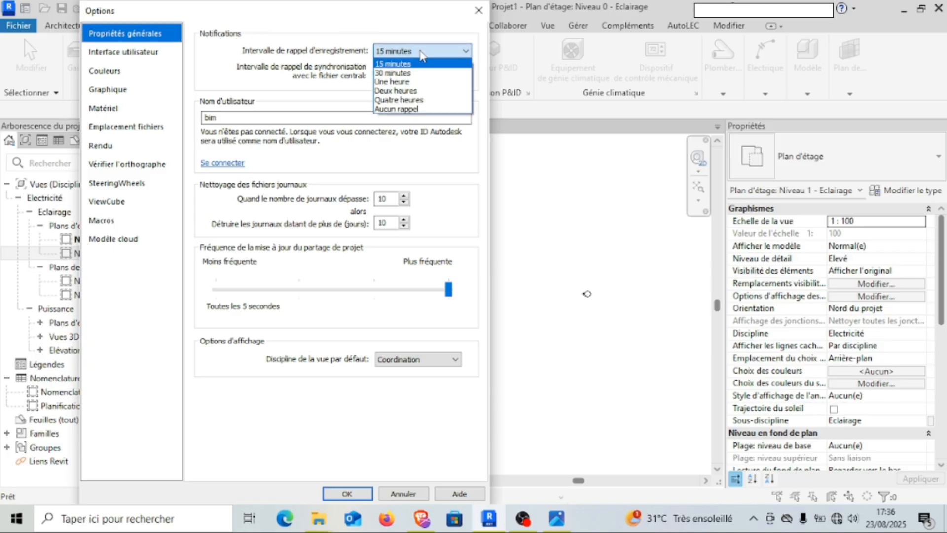
{"action": "left_click", "coordinate": [406, 73]}
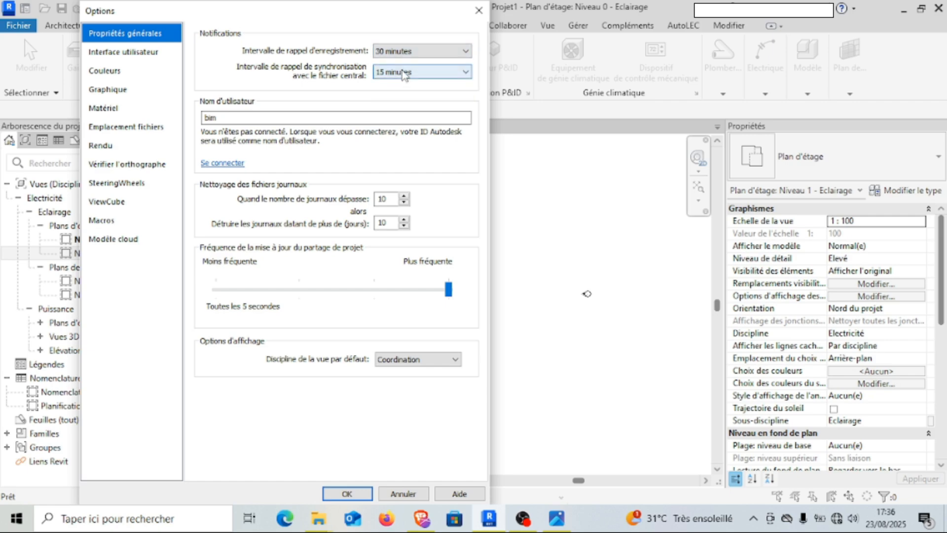
{"action": "left_click", "coordinate": [437, 74]}
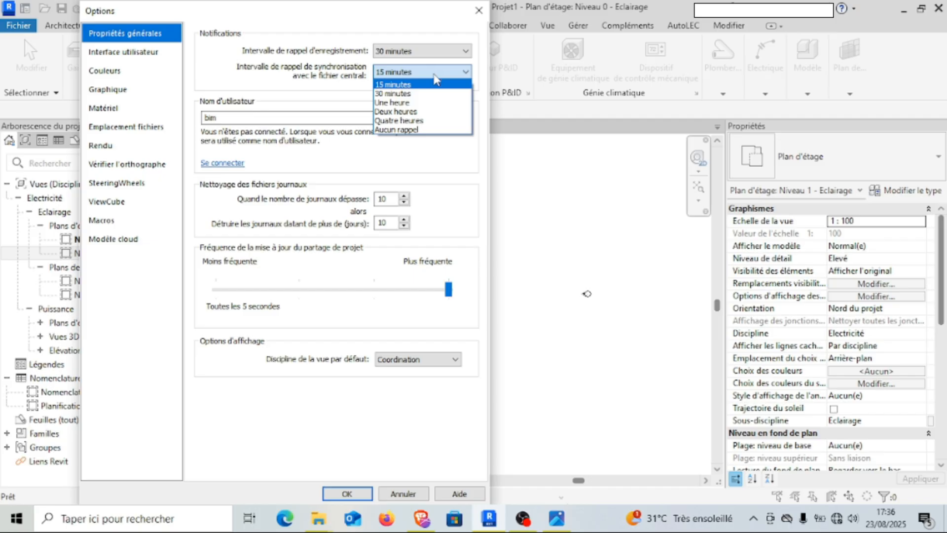
{"action": "left_click", "coordinate": [398, 93]}
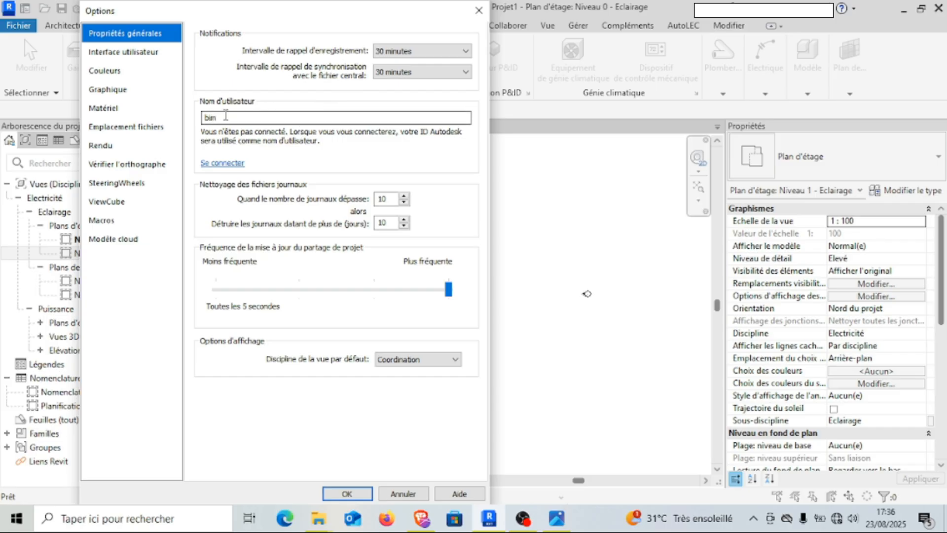
- Replace the user name in the general options with a personal name and apply the options
{"action": "left_click_drag", "start_coordinate": [227, 117], "coordinate": [204, 118]}
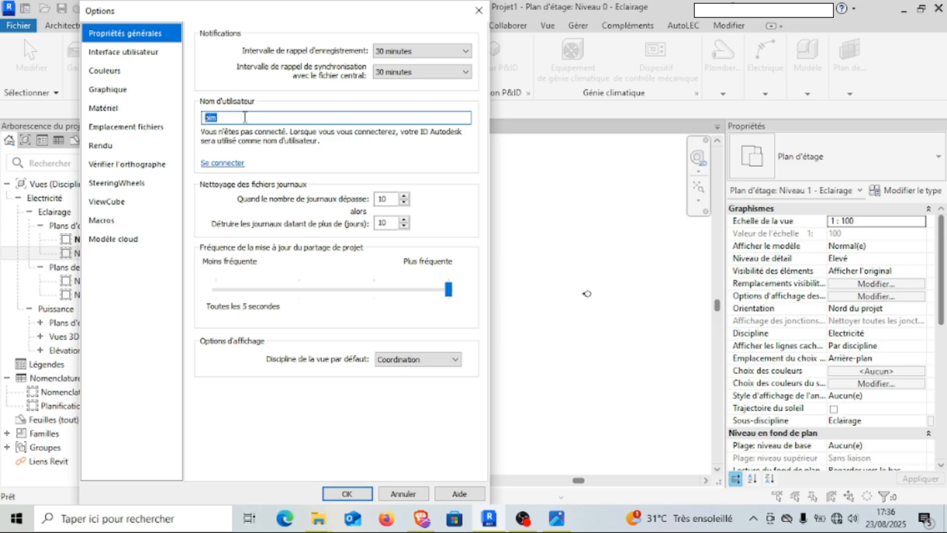
{"action": "type", "text": "Balde"}
{"action": "left_click", "coordinate": [347, 493]}
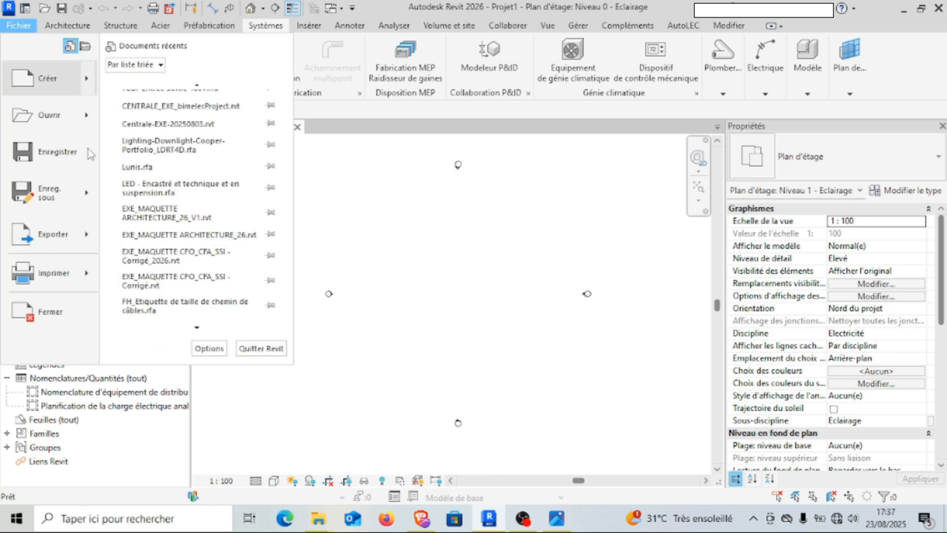
- In the user interface options, review the enabled tools and analyses and set the tooltip assistance to Elevée
{"action": "left_click", "coordinate": [206, 345]}
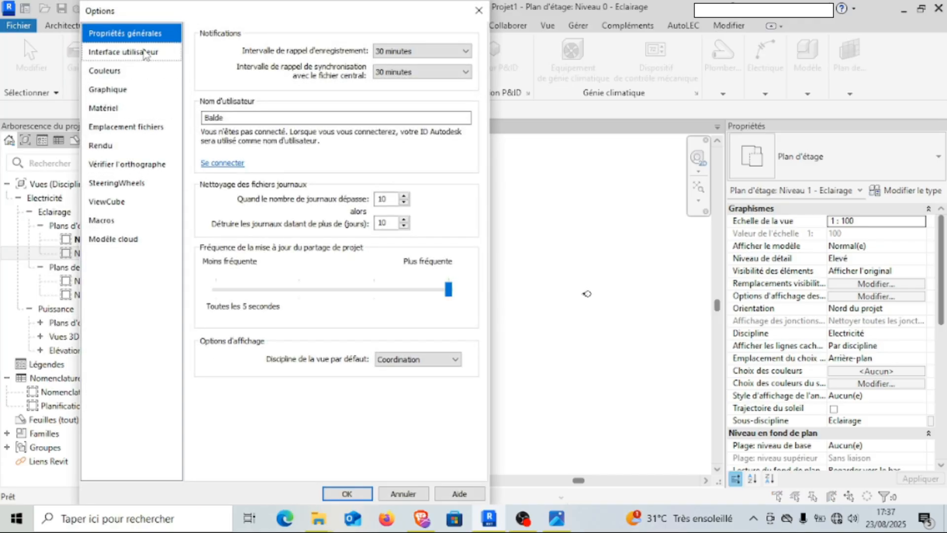
{"action": "left_click", "coordinate": [143, 51]}
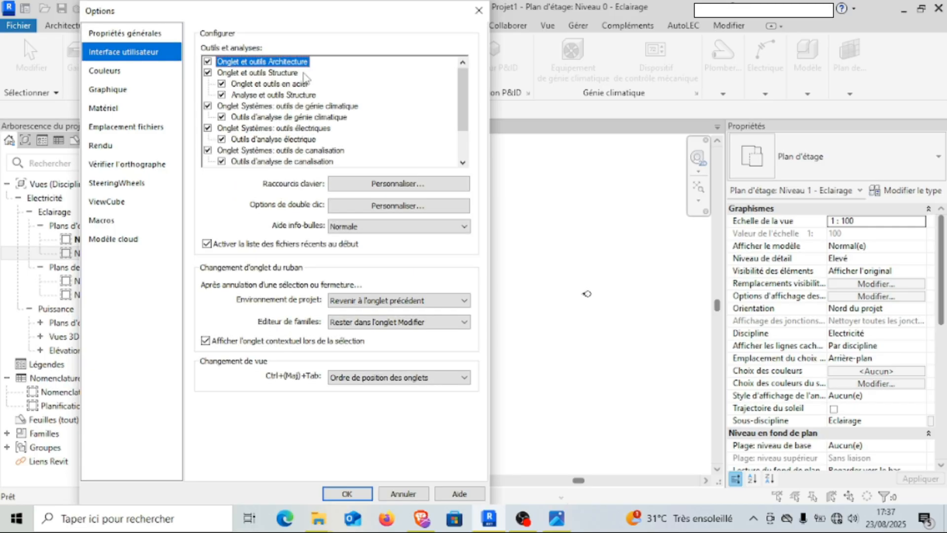
{"action": "scroll", "coordinate": [321, 113], "scroll_direction": "down", "scroll_amount": 1}
{"action": "scroll", "coordinate": [295, 126], "scroll_direction": "up", "scroll_amount": 1}
{"action": "scroll", "coordinate": [259, 71], "scroll_direction": "down", "scroll_amount": 1}
{"action": "left_click_drag", "start_coordinate": [297, 20], "coordinate": [374, 158]}
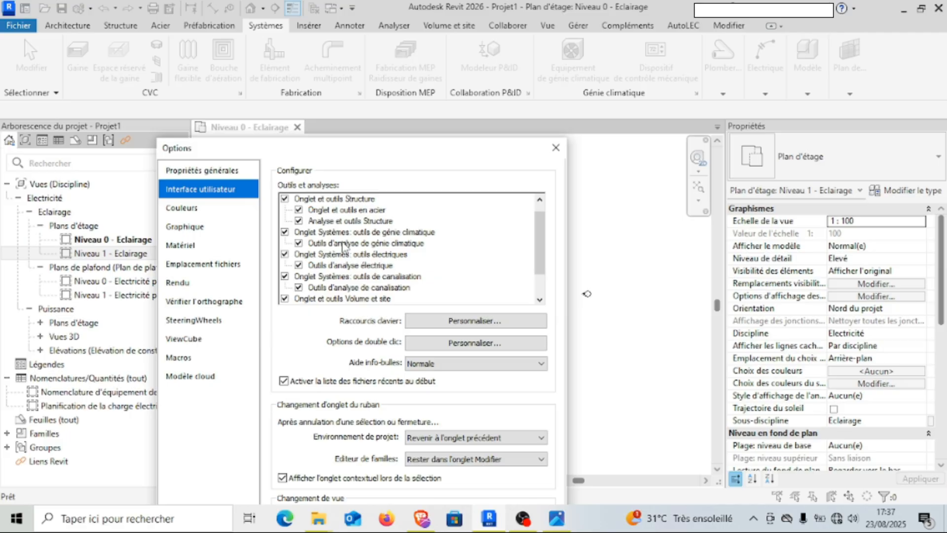
{"action": "scroll", "coordinate": [377, 266], "scroll_direction": "down", "scroll_amount": 1}
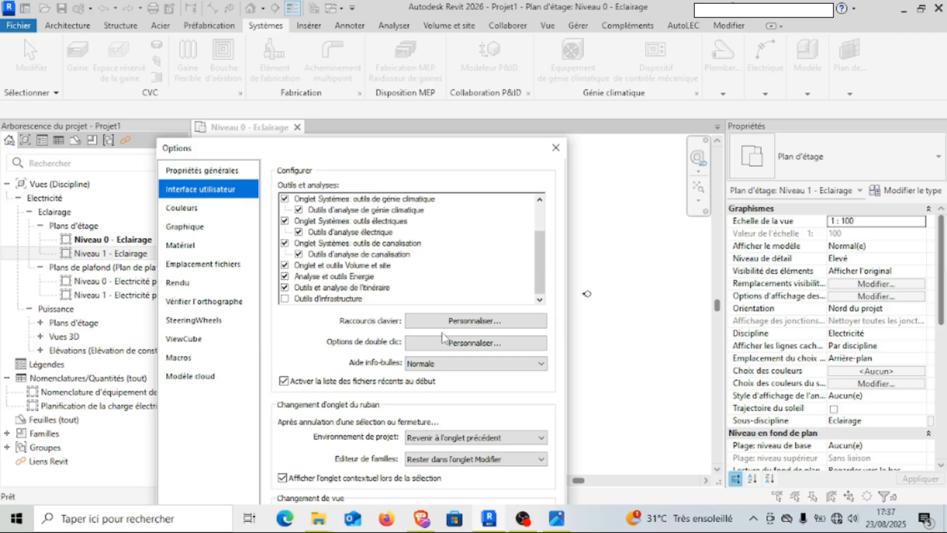
{"action": "scroll", "coordinate": [497, 364], "scroll_direction": "down", "scroll_amount": 1}
{"action": "left_click_drag", "start_coordinate": [452, 153], "coordinate": [454, 68]}
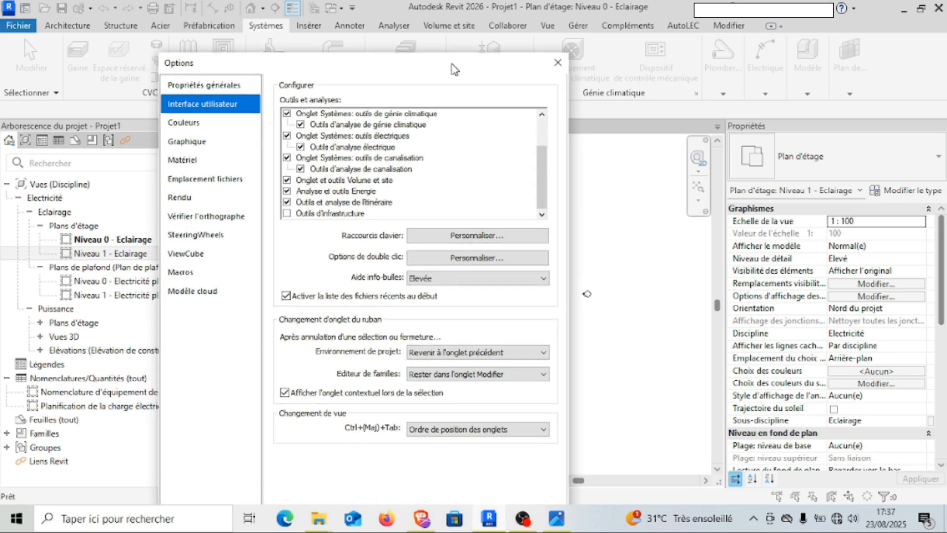
- Set the interface theme to Sombre and the drawing area colour scheme to Clair, and apply the options
{"action": "left_click", "coordinate": [201, 124]}
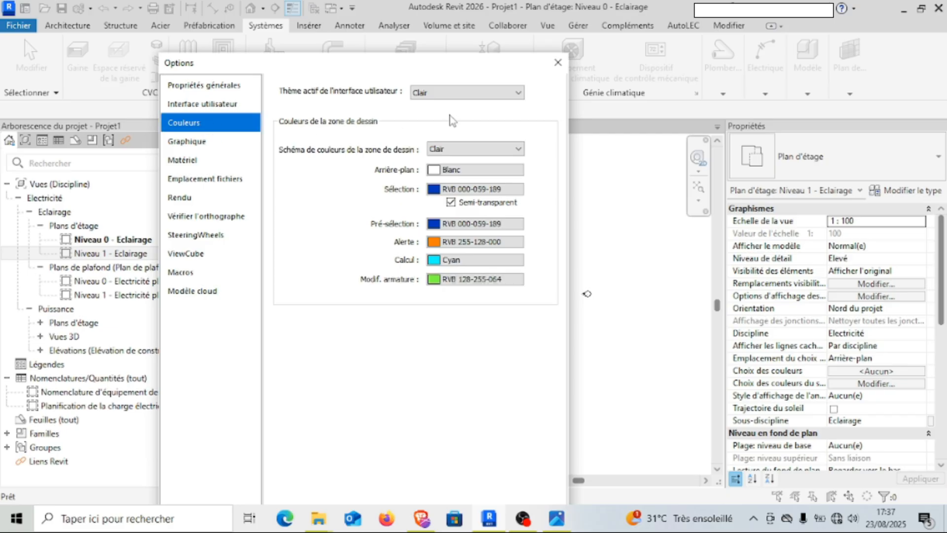
{"action": "left_click", "coordinate": [508, 94]}
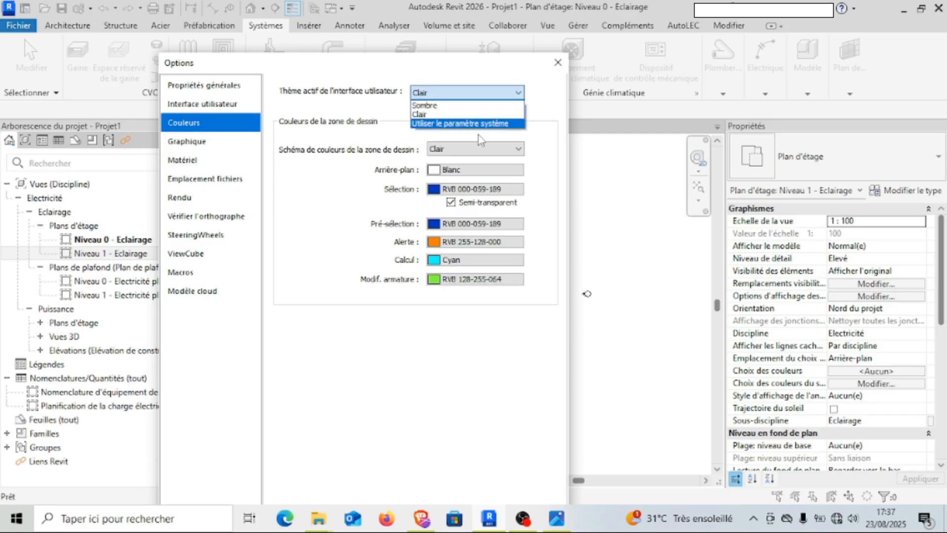
{"action": "left_click", "coordinate": [437, 105]}
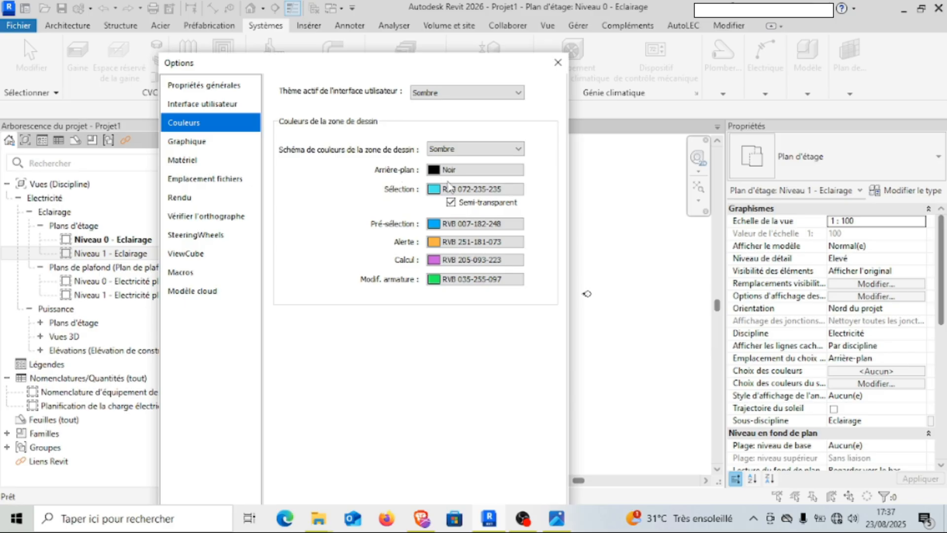
{"action": "left_click", "coordinate": [466, 149]}
{"action": "left_click", "coordinate": [453, 173]}
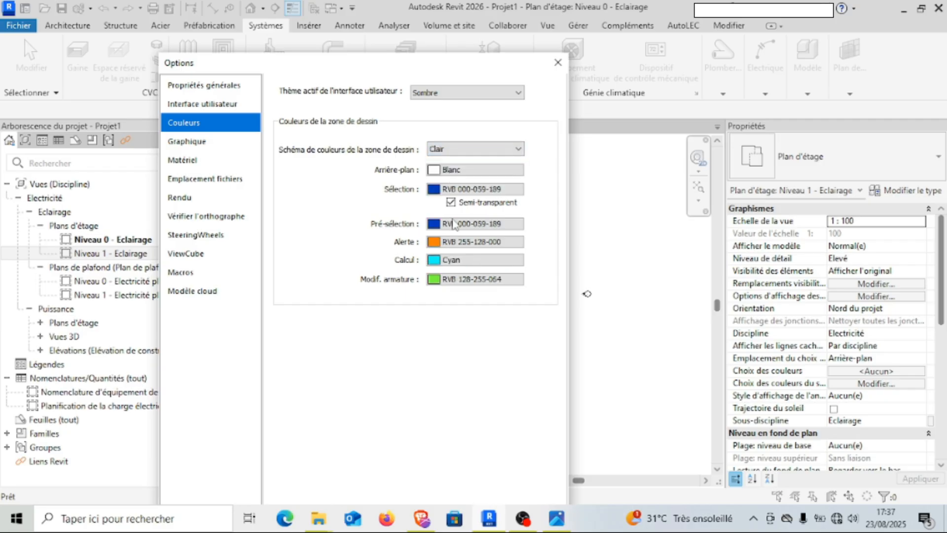
{"action": "left_click_drag", "start_coordinate": [493, 72], "coordinate": [446, 15]}
{"action": "left_click", "coordinate": [384, 496]}
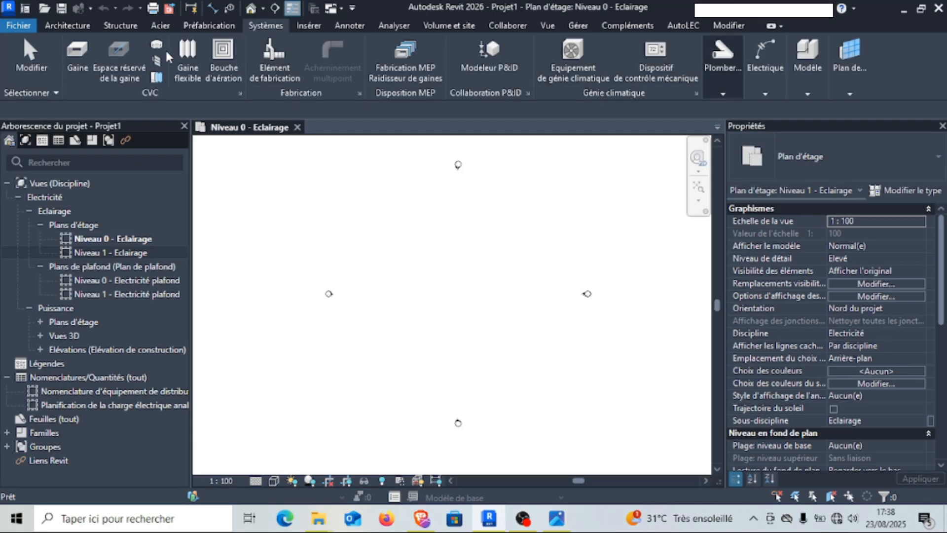
{"action": "left_click", "coordinate": [723, 64]}
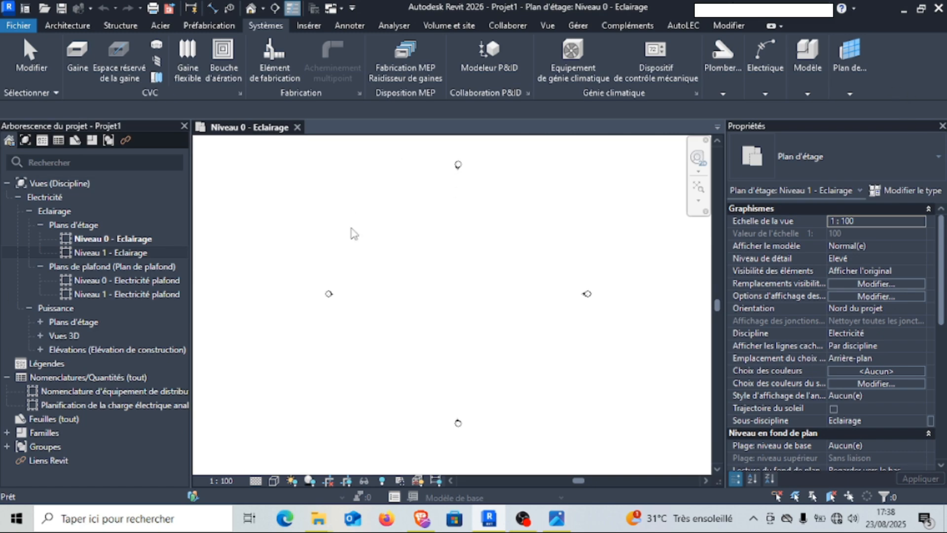
{"action": "scroll", "coordinate": [517, 227], "scroll_direction": "up", "scroll_amount": 2}
{"action": "scroll", "coordinate": [409, 245], "scroll_direction": "up", "scroll_amount": 1}
{"action": "scroll", "coordinate": [524, 239], "scroll_direction": "down", "scroll_amount": 4}
{"action": "scroll", "coordinate": [506, 253], "scroll_direction": "up", "scroll_amount": 1}
{"action": "scroll", "coordinate": [488, 257], "scroll_direction": "up", "scroll_amount": 1}
{"action": "scroll", "coordinate": [464, 263], "scroll_direction": "down", "scroll_amount": 1}
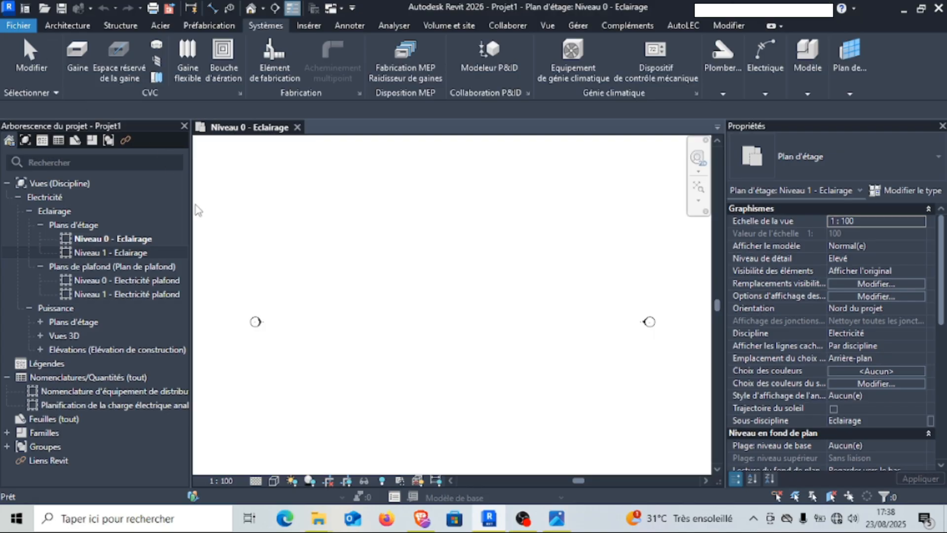
- Review the list of project templates and their paths in the file location options
{"action": "key", "text": "alt+f"}
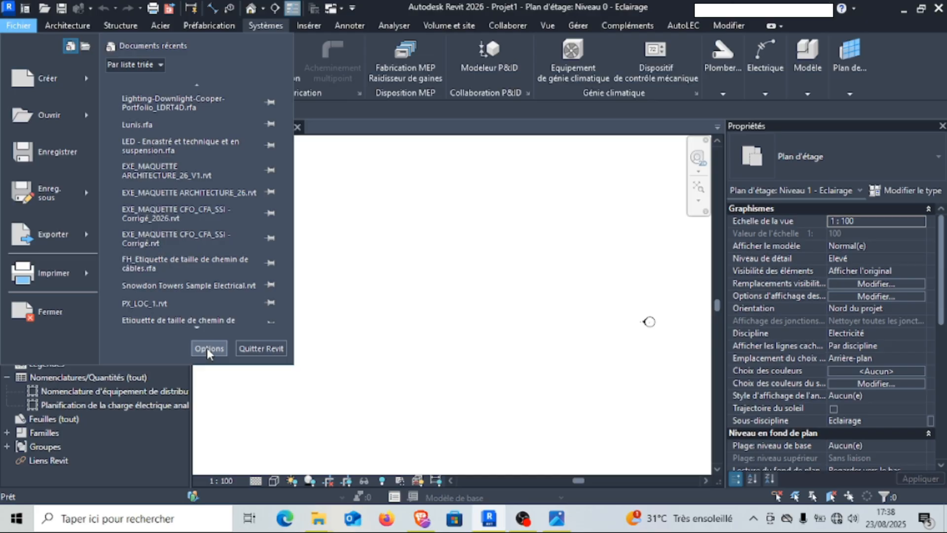
{"action": "left_click", "coordinate": [208, 349]}
{"action": "left_click", "coordinate": [155, 91]}
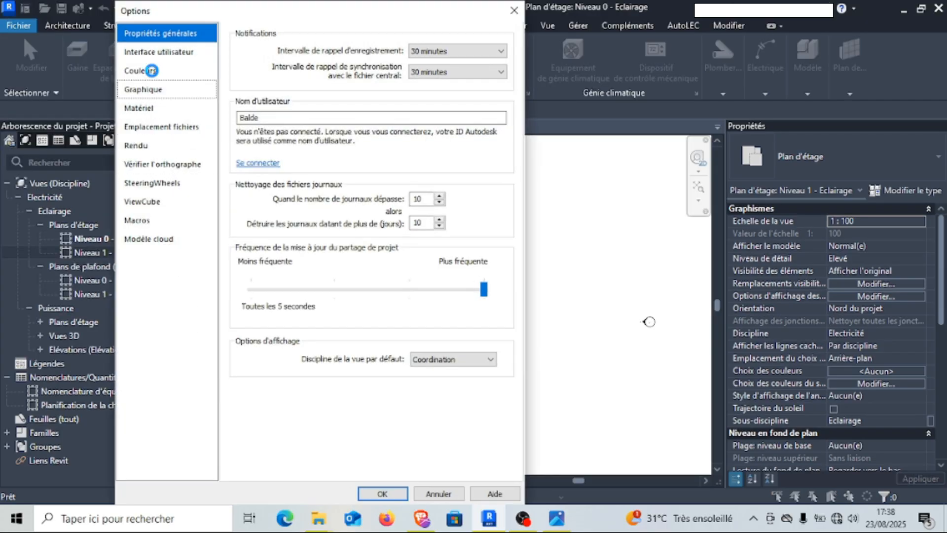
{"action": "left_click", "coordinate": [161, 126]}
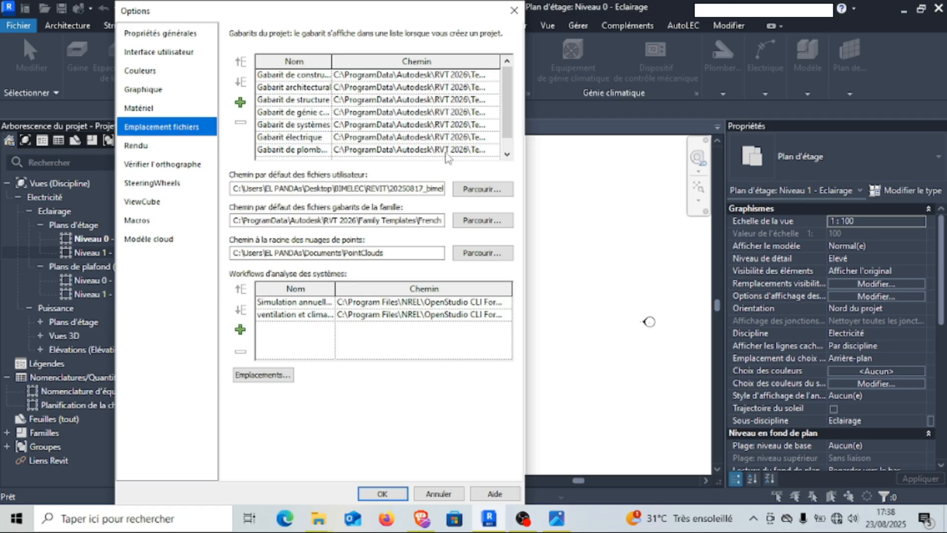
{"action": "left_click_drag", "start_coordinate": [506, 103], "coordinate": [505, 110]}
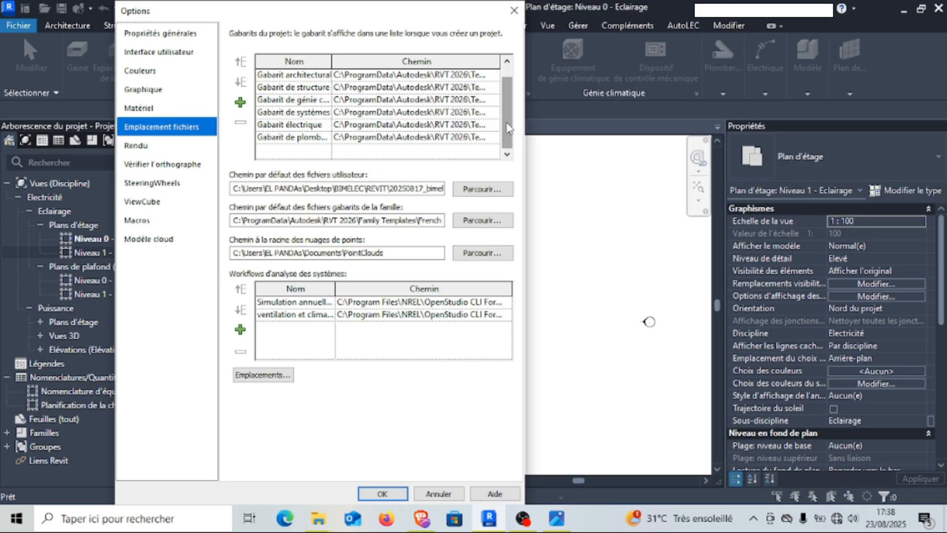
{"action": "left_click_drag", "start_coordinate": [507, 127], "coordinate": [508, 113]}
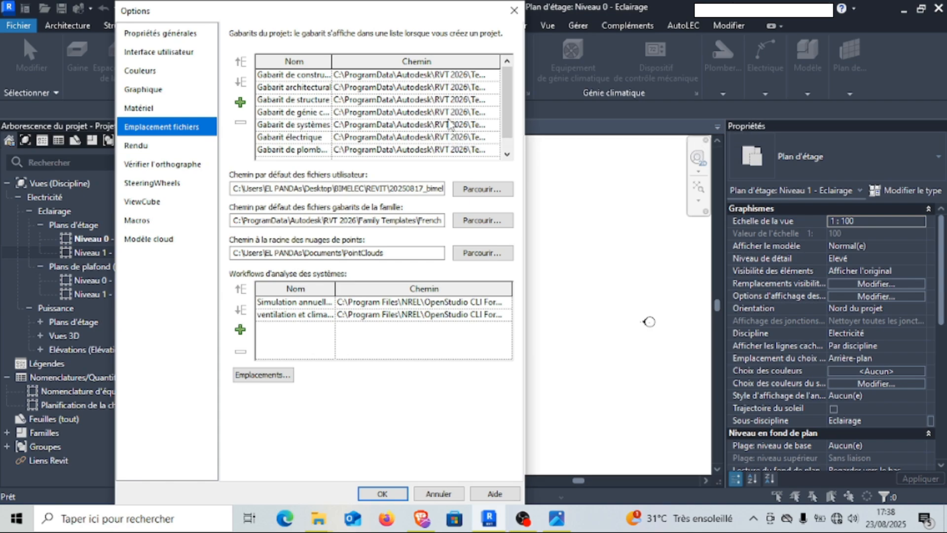
{"action": "scroll", "coordinate": [301, 91], "scroll_direction": "down", "scroll_amount": 1}
{"action": "scroll", "coordinate": [433, 102], "scroll_direction": "up", "scroll_amount": 1}
{"action": "scroll", "coordinate": [322, 129], "scroll_direction": "down", "scroll_amount": 1}
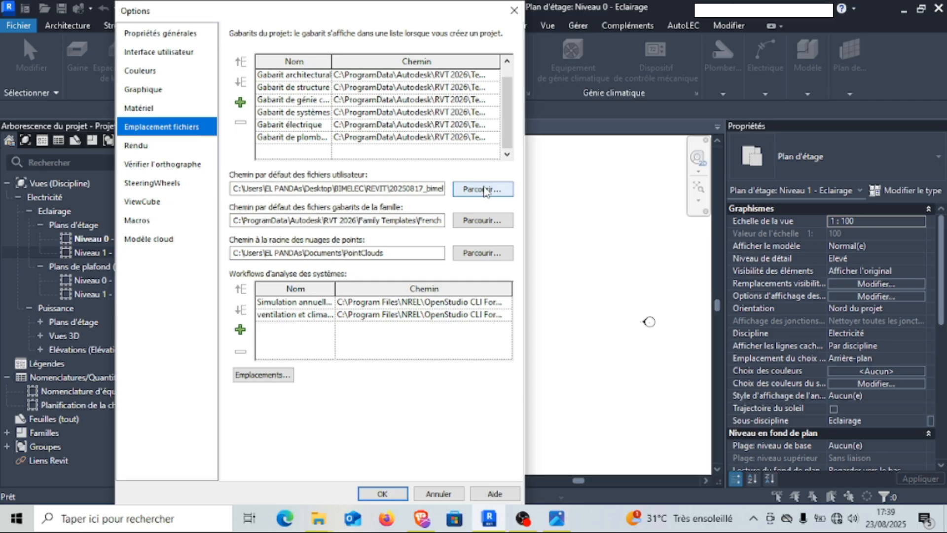
- Set the default path for user files to the Documents folder
{"action": "left_click", "coordinate": [483, 190]}
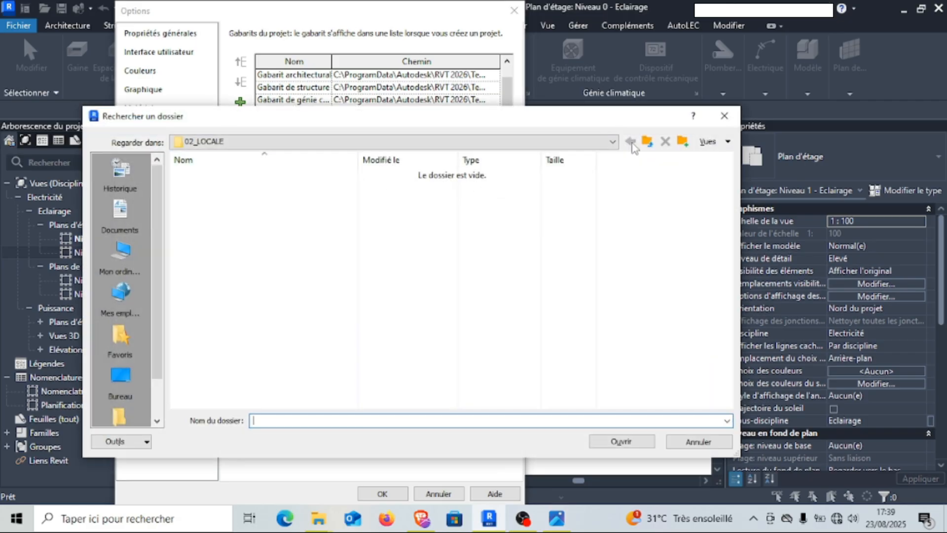
{"action": "left_click", "coordinate": [647, 142]}
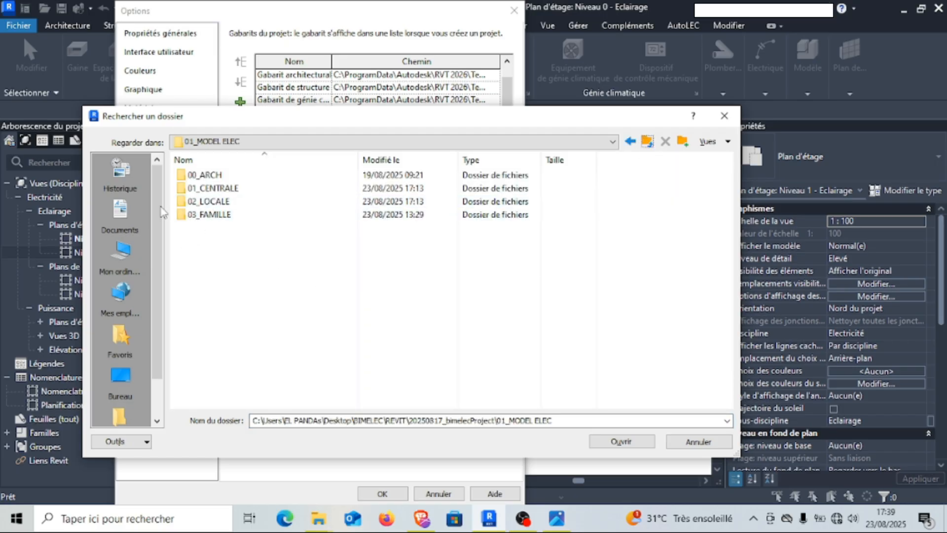
{"action": "left_click", "coordinate": [622, 441]}
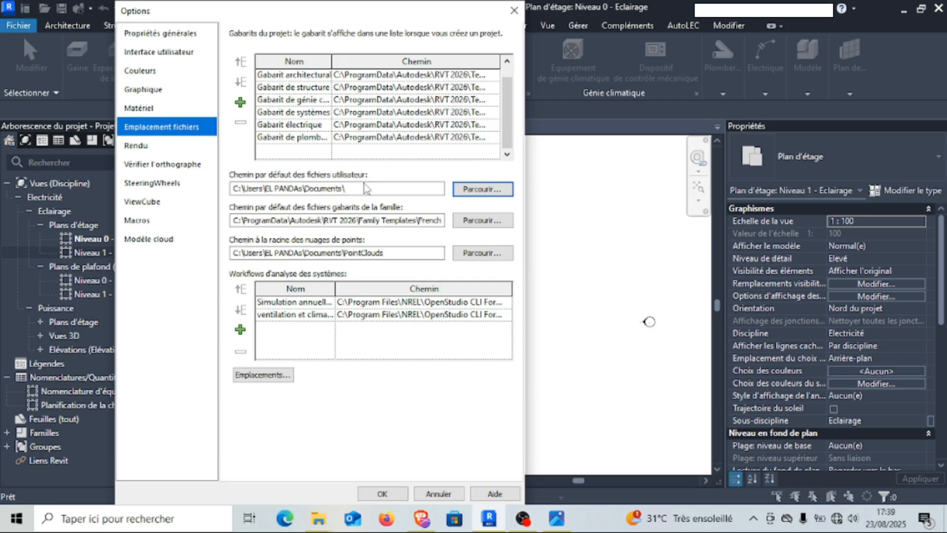
- Set the default user files path to the Desktop folder BIMELEC\REVIT\20250817_bimelecProject\01_MODEL ELEC\02_LOCALE and apply the options
{"action": "left_click", "coordinate": [483, 189]}
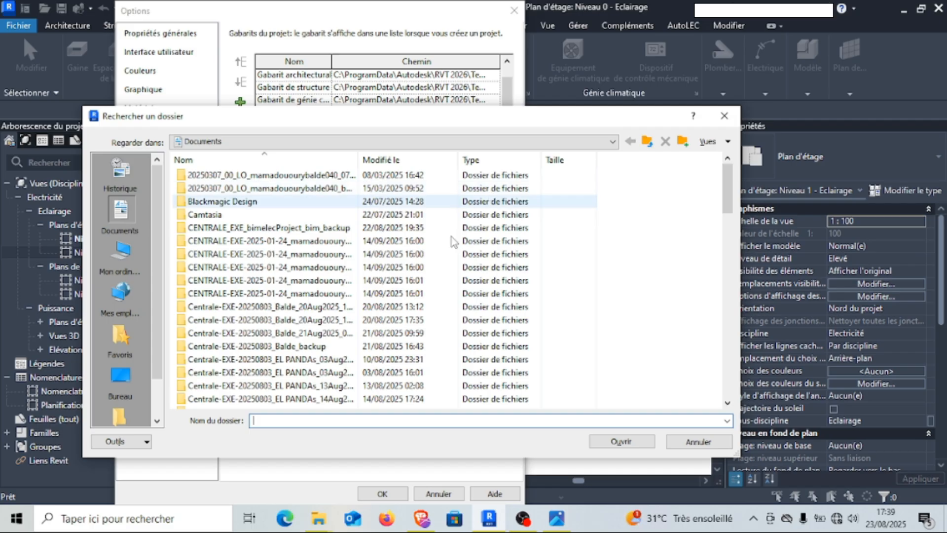
{"action": "scroll", "coordinate": [478, 207], "scroll_direction": "down", "scroll_amount": 4}
{"action": "scroll", "coordinate": [133, 326], "scroll_direction": "down", "scroll_amount": 1}
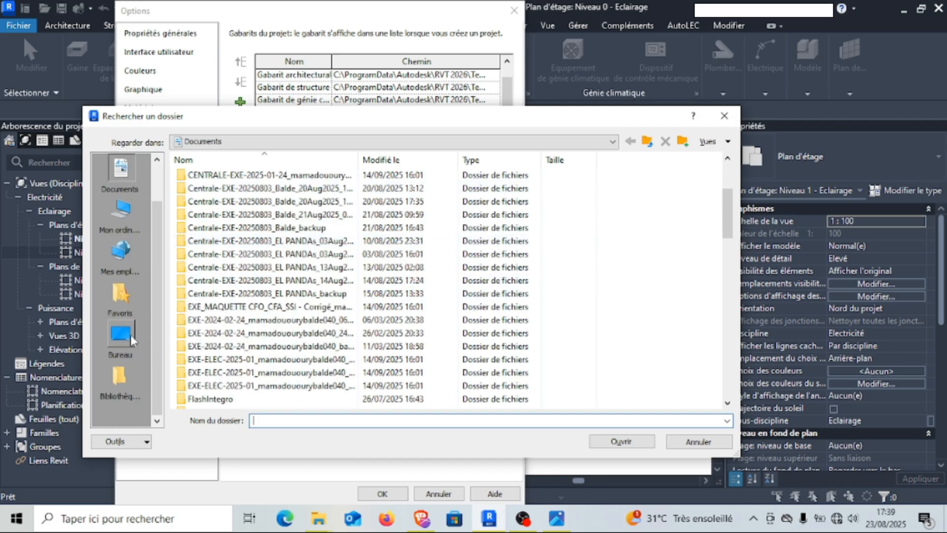
{"action": "left_click", "coordinate": [131, 338]}
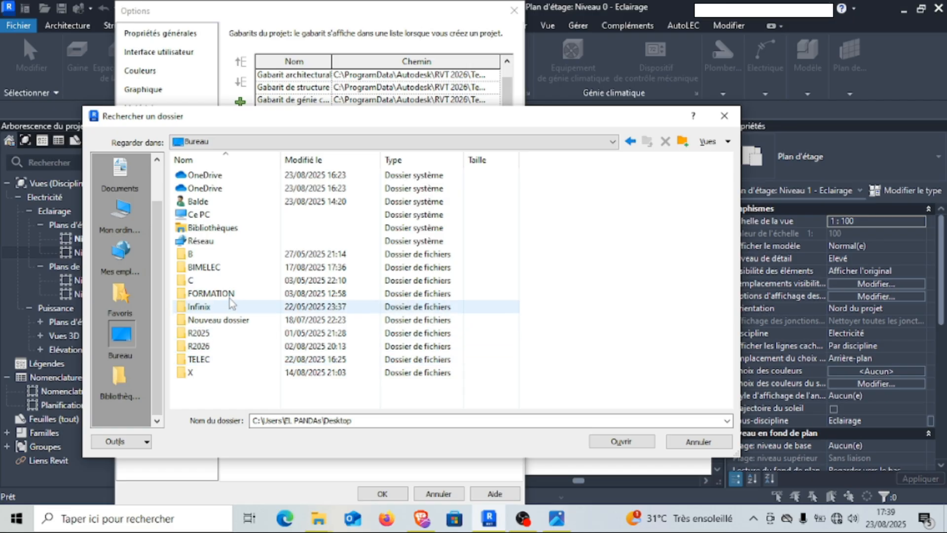
{"action": "double_click", "coordinate": [244, 267]}
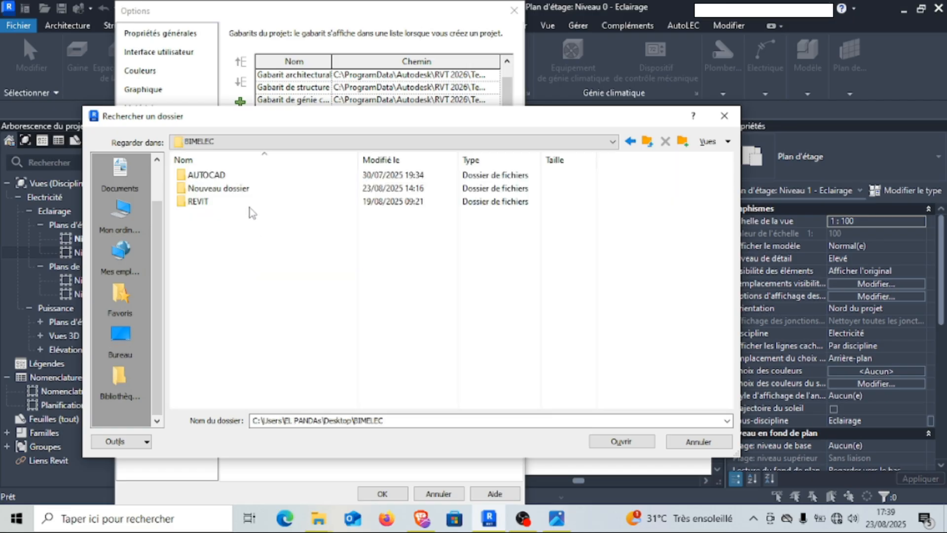
{"action": "double_click", "coordinate": [247, 201]}
{"action": "left_click", "coordinate": [253, 176]}
{"action": "double_click", "coordinate": [253, 176]}
{"action": "left_click", "coordinate": [255, 188]}
{"action": "double_click", "coordinate": [256, 188]}
{"action": "left_click", "coordinate": [257, 202]}
{"action": "double_click", "coordinate": [256, 201]}
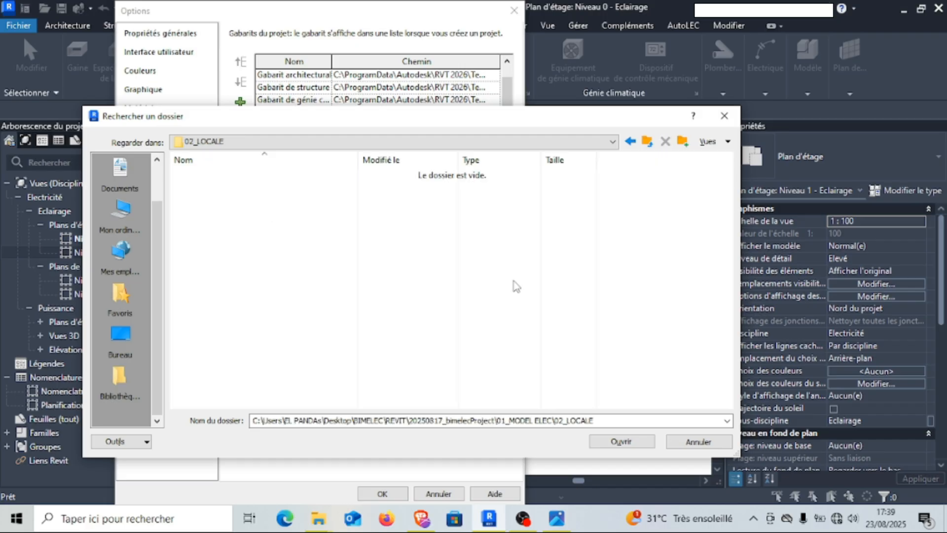
{"action": "left_click", "coordinate": [618, 442]}
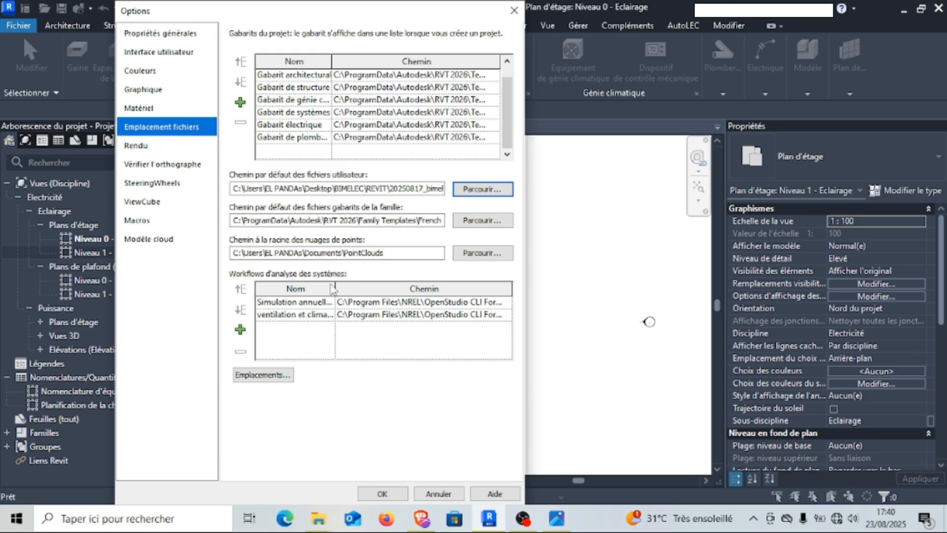
{"action": "left_click_drag", "start_coordinate": [363, 20], "coordinate": [410, 19]}
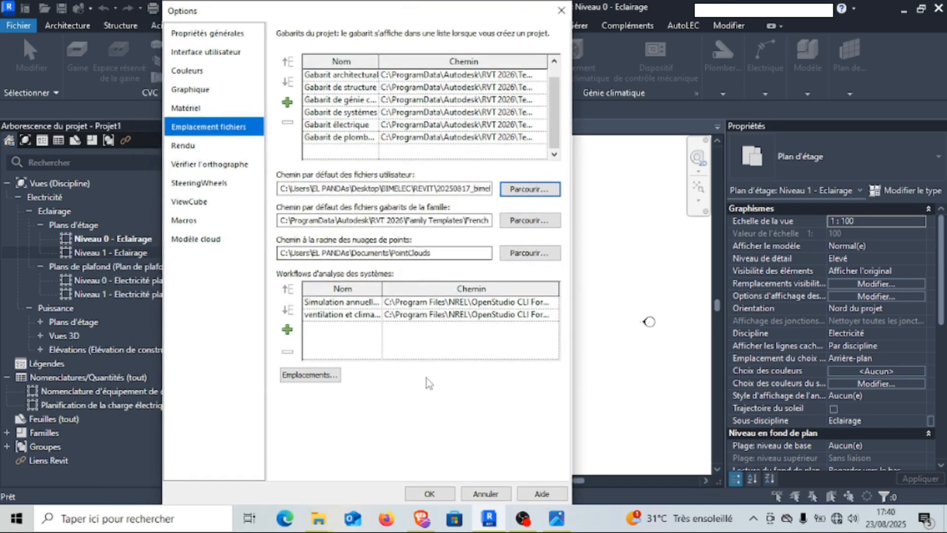
{"action": "left_click", "coordinate": [429, 494]}
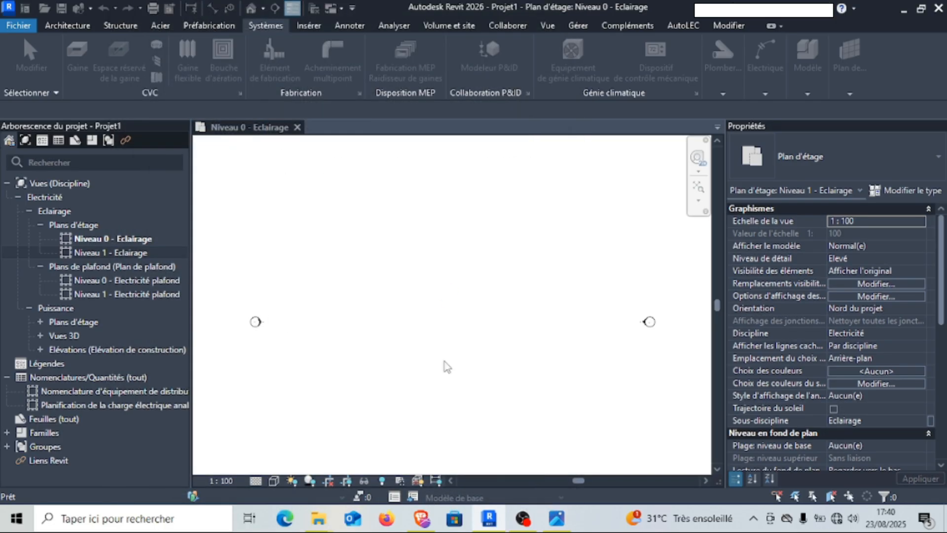
{"action": "scroll", "coordinate": [504, 216], "scroll_direction": "up", "scroll_amount": 2}
{"action": "scroll", "coordinate": [468, 291], "scroll_direction": "down", "scroll_amount": 3}
{"action": "scroll", "coordinate": [479, 340], "scroll_direction": "up", "scroll_amount": 1}
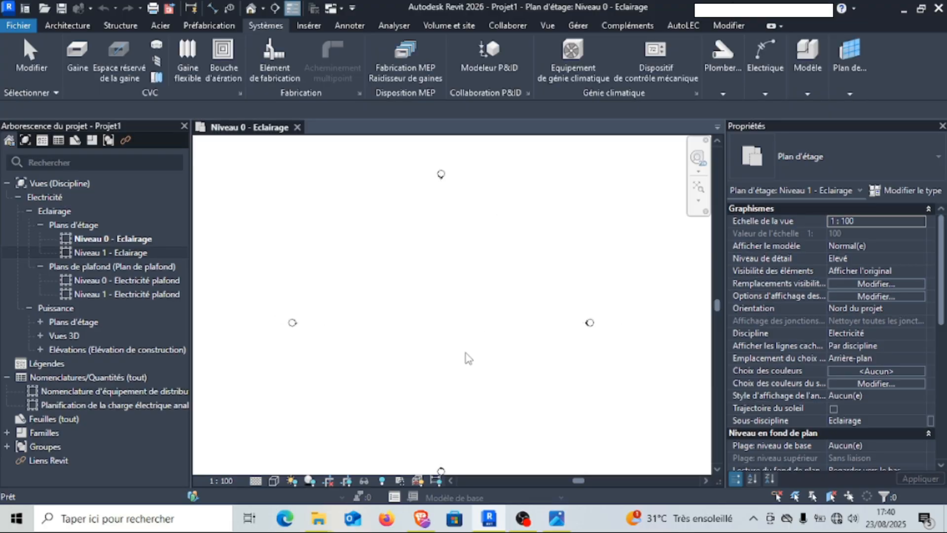
{"action": "left_click", "coordinate": [456, 316]}
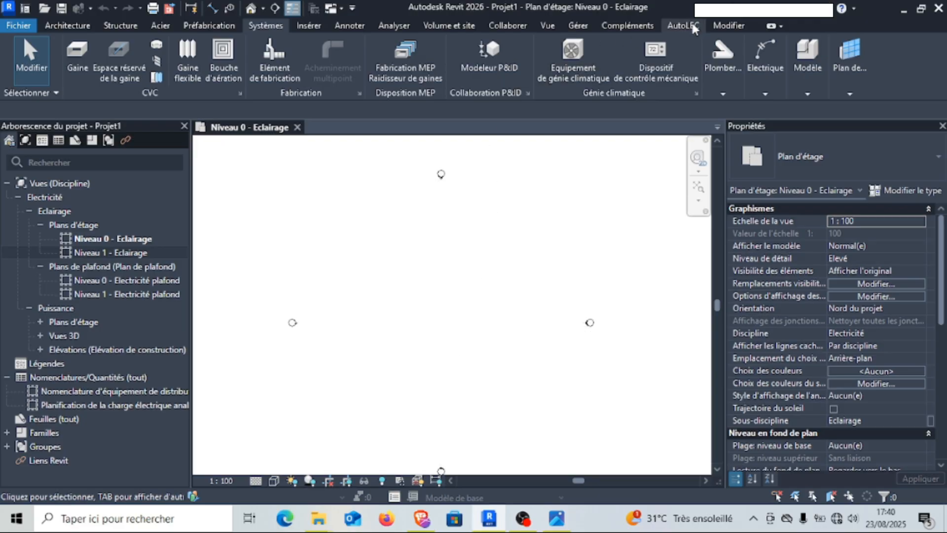
- Start collaboration on the unsaved project and choose to save the model and continue
{"action": "left_click", "coordinate": [504, 27]}
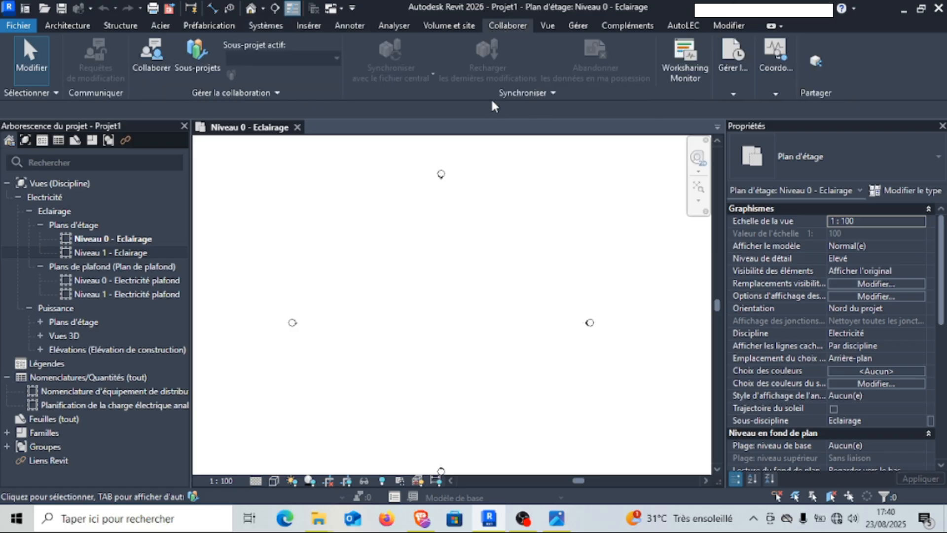
{"action": "left_click", "coordinate": [157, 58]}
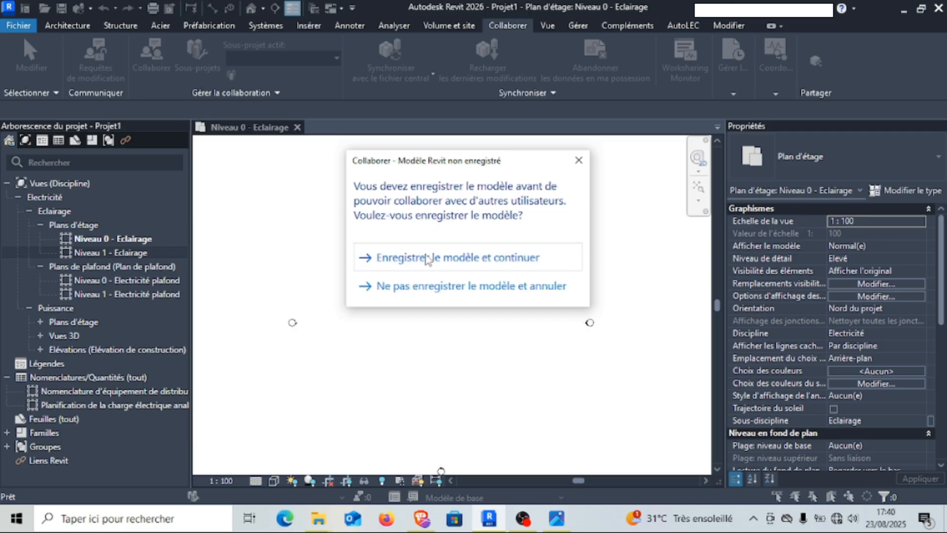
{"action": "left_click", "coordinate": [449, 262]}
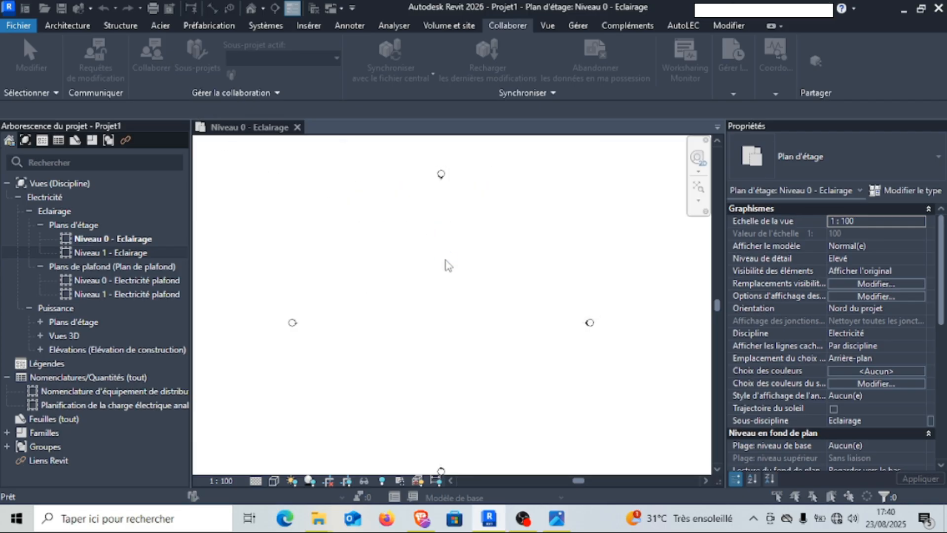
{"action": "scroll", "coordinate": [346, 356], "scroll_direction": "down", "scroll_amount": 1}
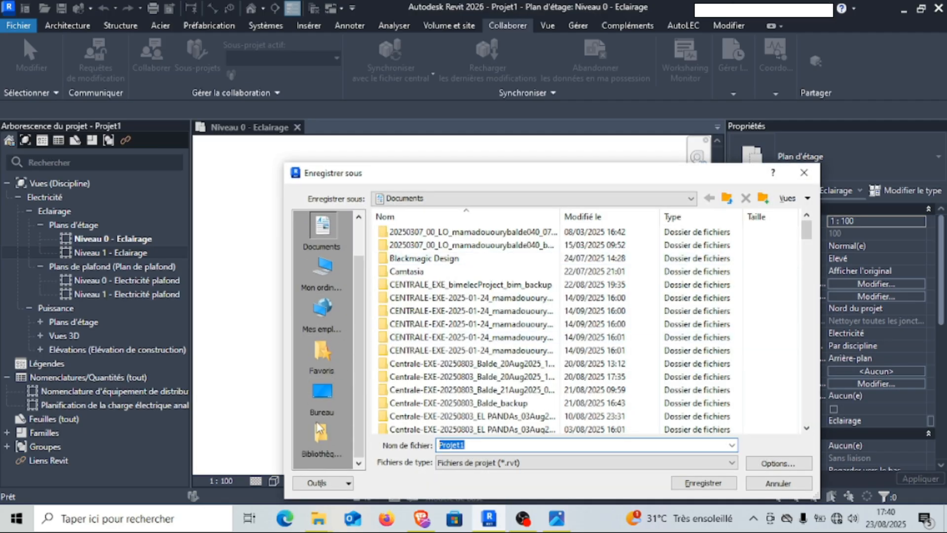
- Set the save location to the Desktop folder BIMELEC\REVIT\20250817_bimelecProject\01_MODEL ELEC\01_CENTRALE
{"action": "left_click", "coordinate": [321, 392]}
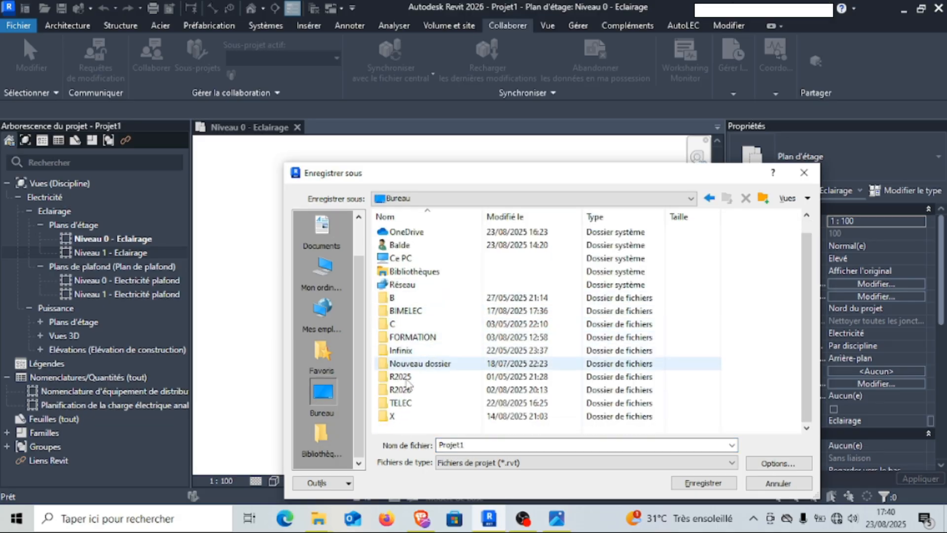
{"action": "double_click", "coordinate": [428, 312]}
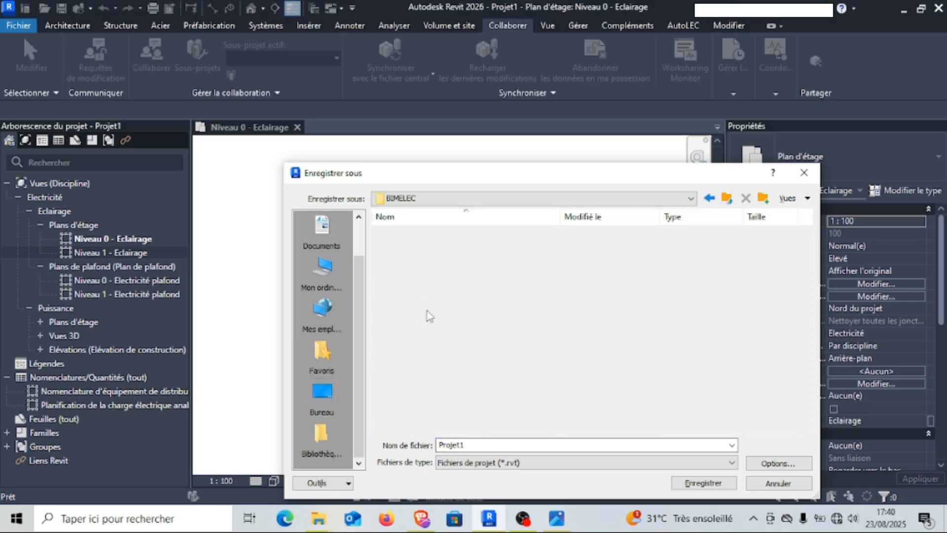
{"action": "double_click", "coordinate": [434, 259]}
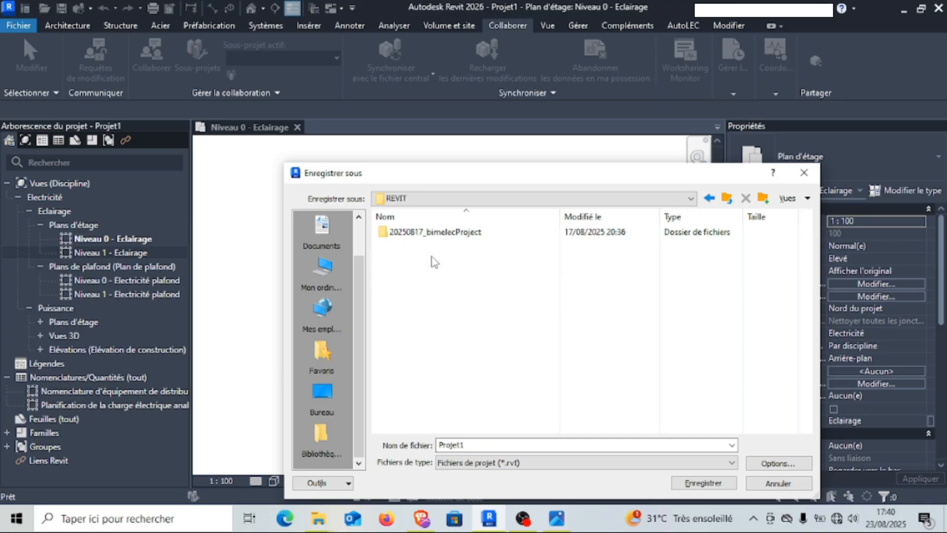
{"action": "double_click", "coordinate": [434, 232]}
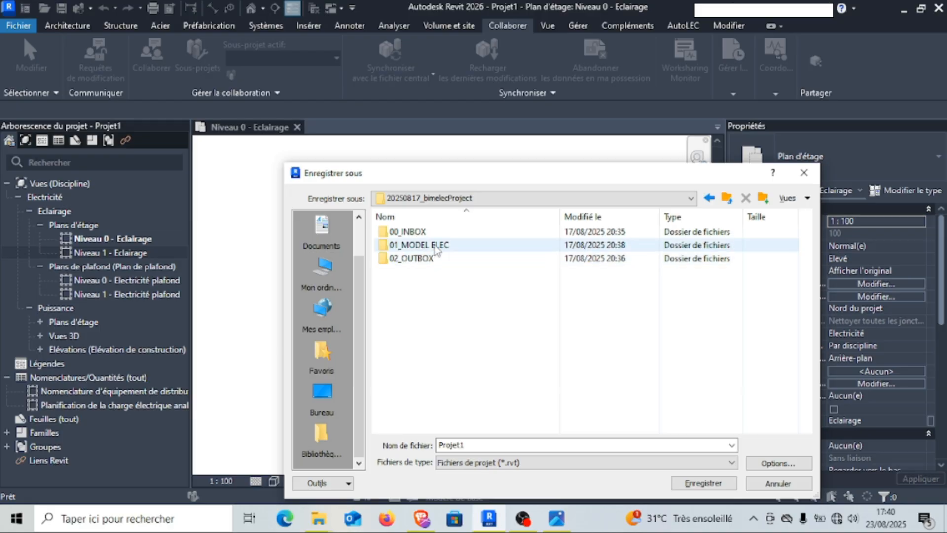
{"action": "left_click", "coordinate": [433, 248]}
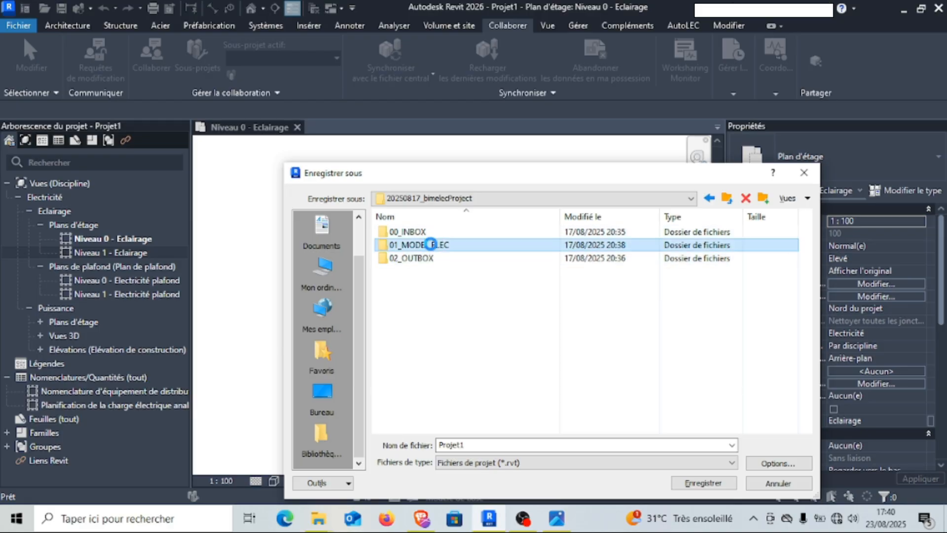
{"action": "double_click", "coordinate": [433, 247]}
{"action": "double_click", "coordinate": [437, 236]}
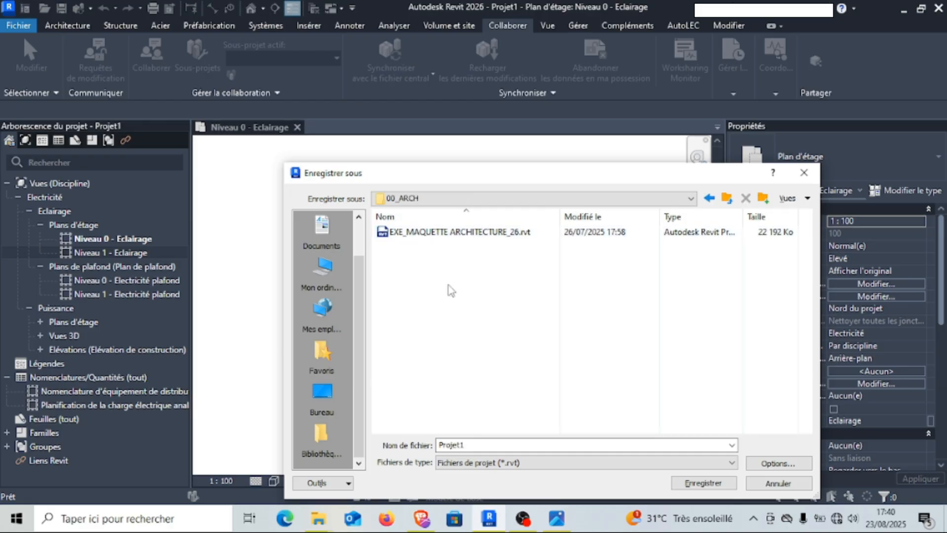
{"action": "left_click", "coordinate": [708, 198]}
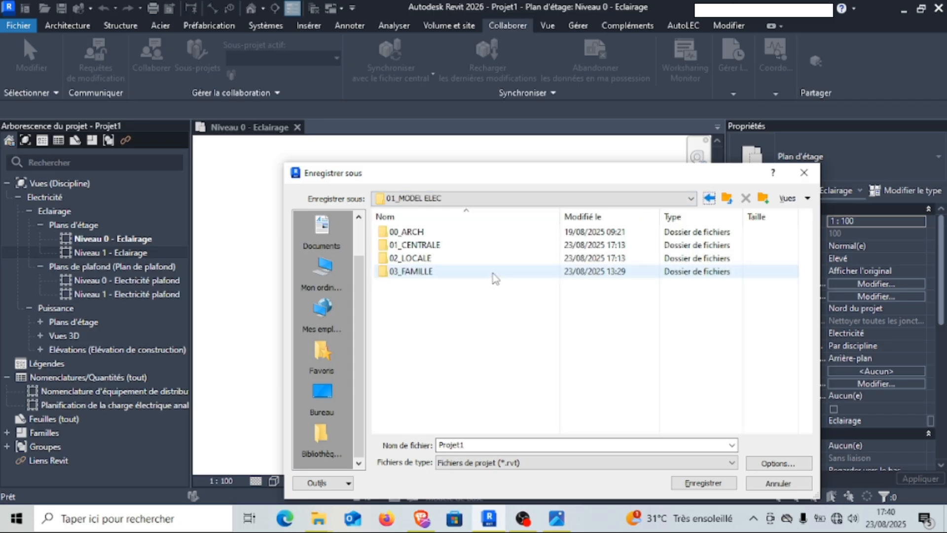
{"action": "double_click", "coordinate": [433, 246]}
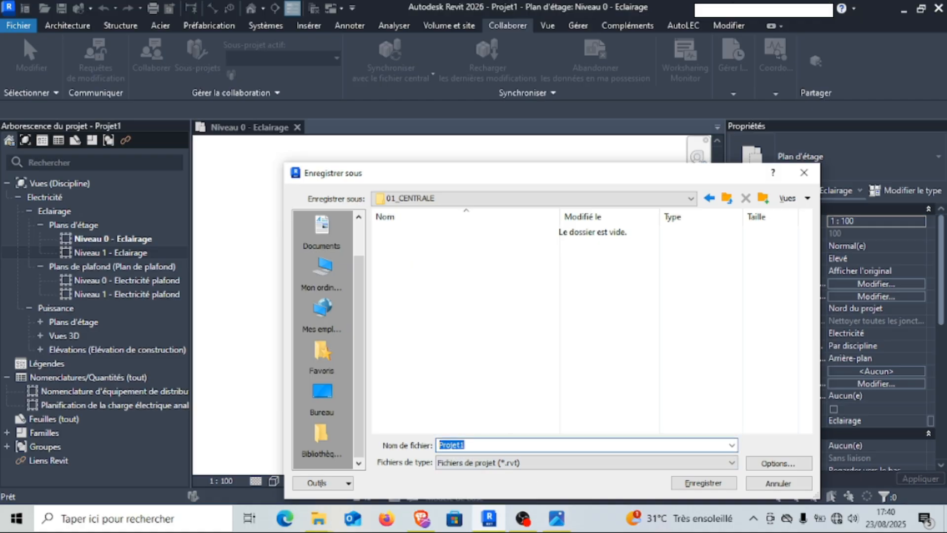
- Save the project as EXE_CENTRALE_20250823 and enable collaboration on the network (Sur votre réseau)
{"action": "type", "text": "EXE"}
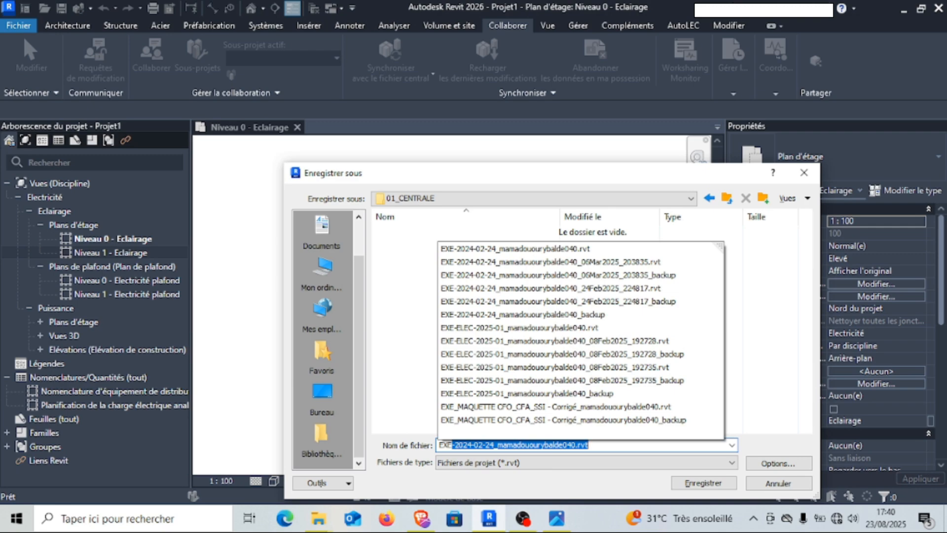
{"action": "type", "text": "_"}
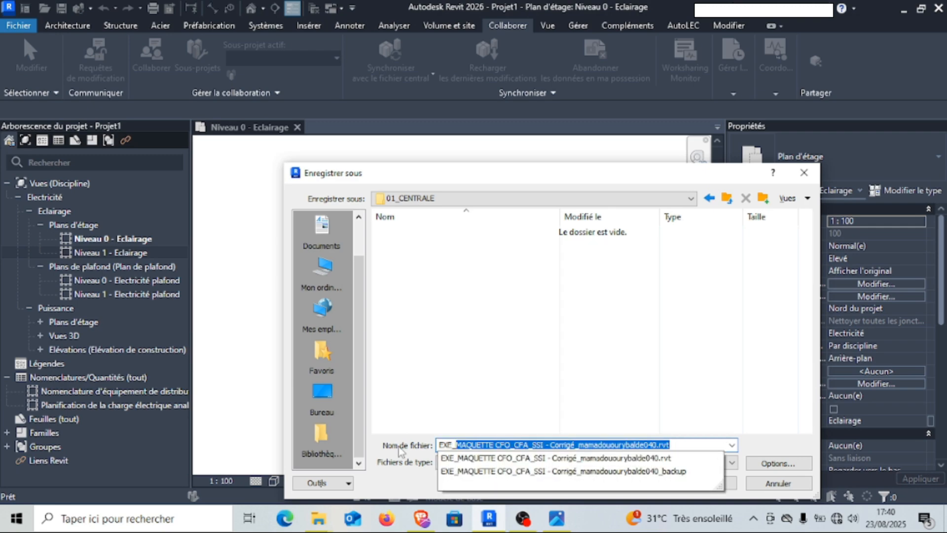
{"action": "type", "text": "CENTRALE_20250823"}
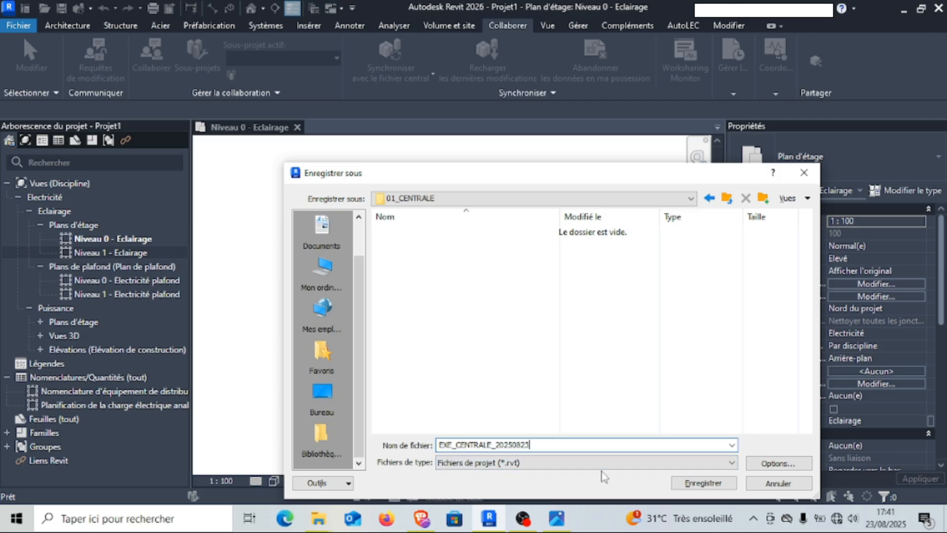
{"action": "left_click", "coordinate": [701, 482]}
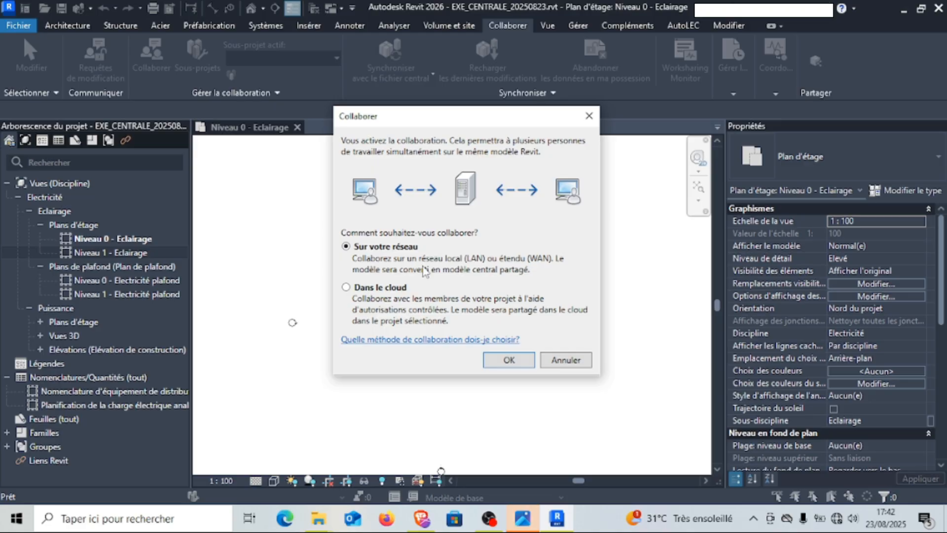
{"action": "left_click", "coordinate": [517, 360]}
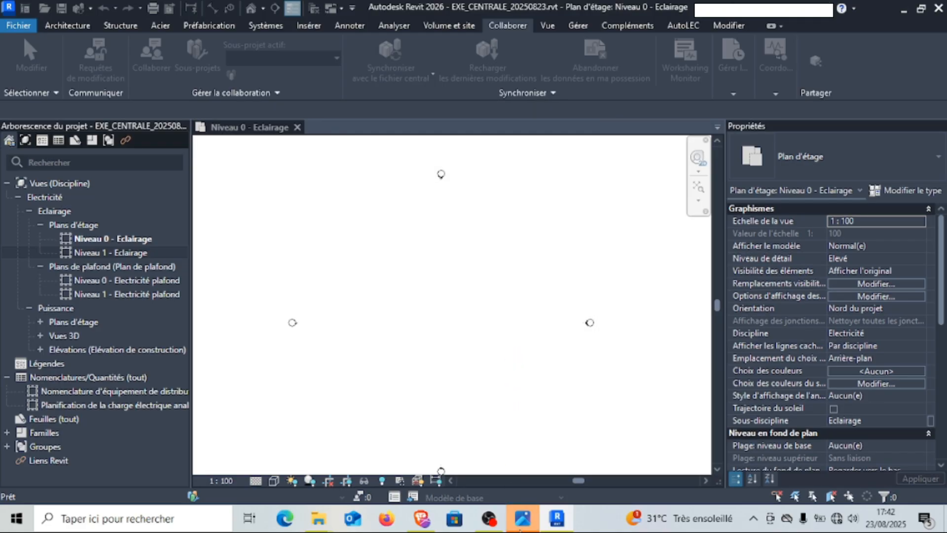
- Switch to the Photos app to examine the project-sharing diagram in partage.jpg
{"action": "left_click", "coordinate": [521, 528]}
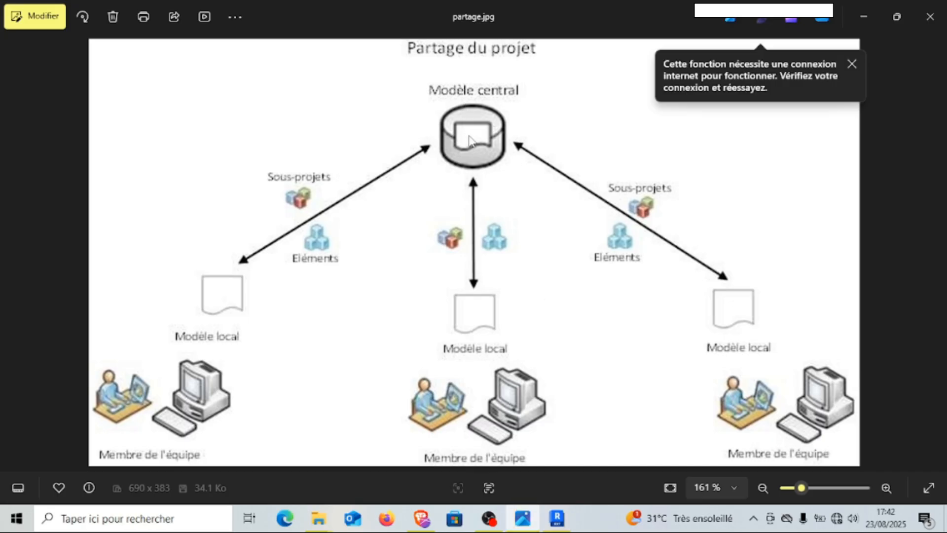